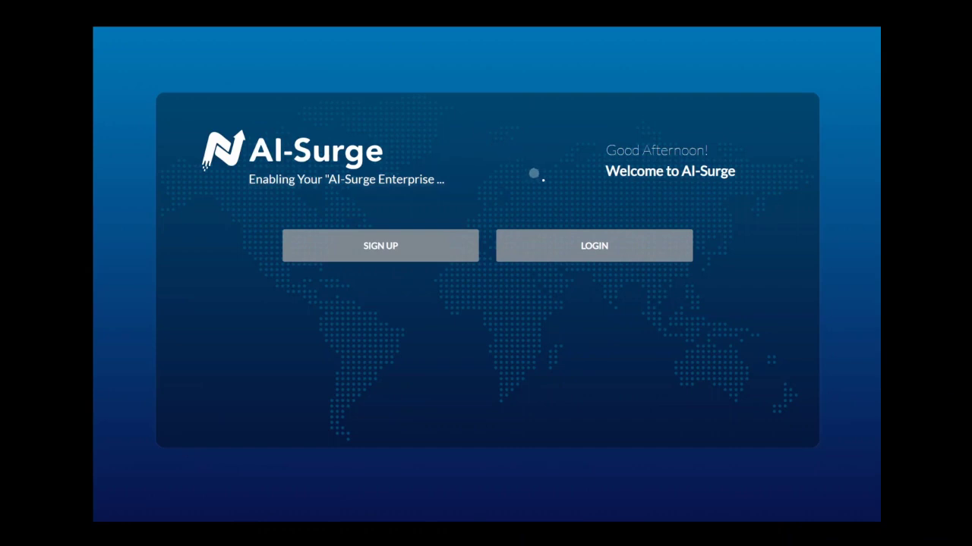
Log in and switch the active project to Demo, accepting the project change
{"action": "left_click", "coordinate": [589, 251]}
{"action": "left_click", "coordinate": [744, 282]}
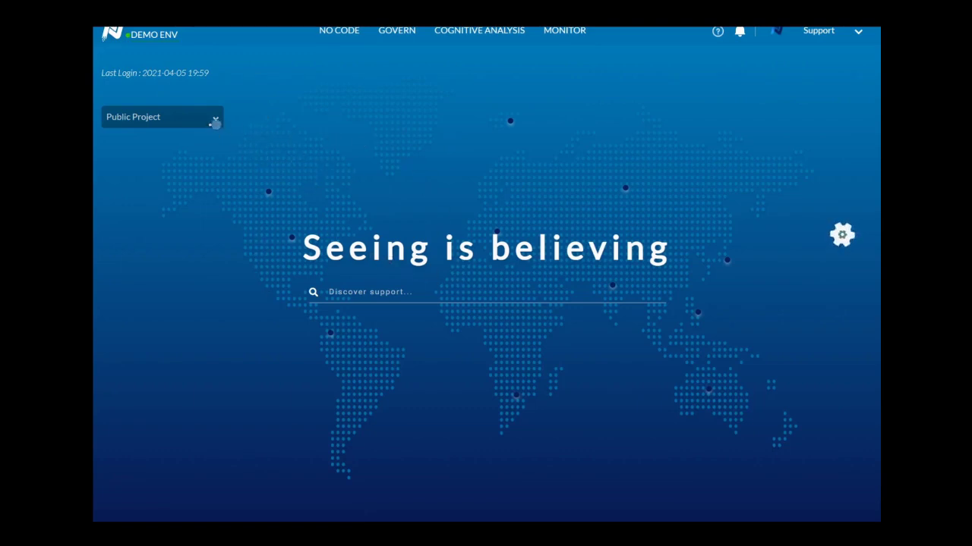
{"action": "left_click", "coordinate": [213, 120]}
{"action": "left_click", "coordinate": [155, 203]}
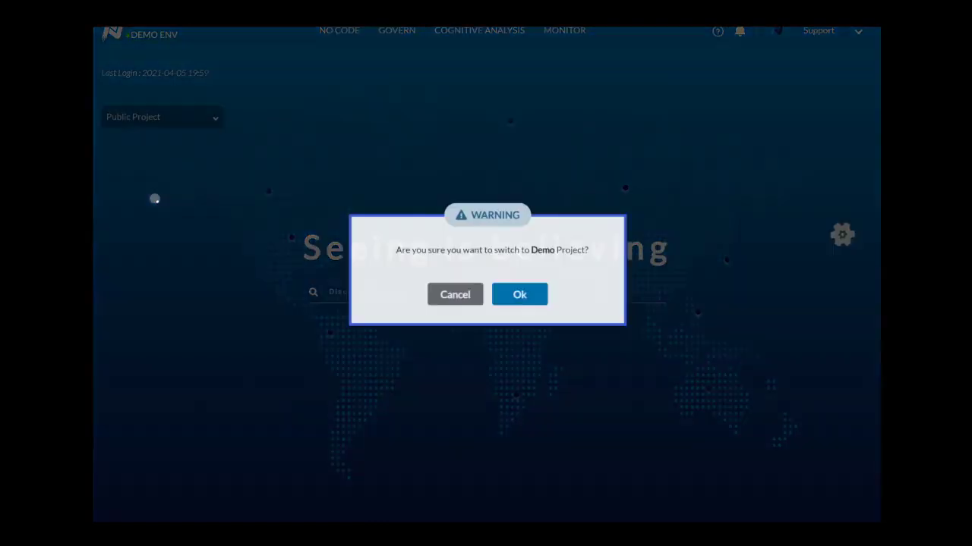
{"action": "left_click", "coordinate": [519, 296]}
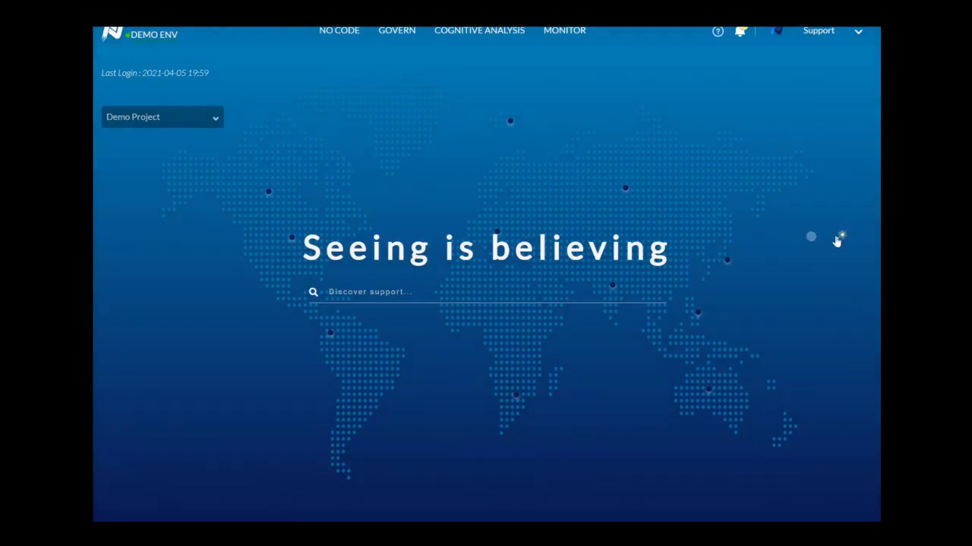
Open the connectors overview and examine the available file, database, application and data streaming connectors
{"action": "mouse_move", "coordinate": [836, 241]}
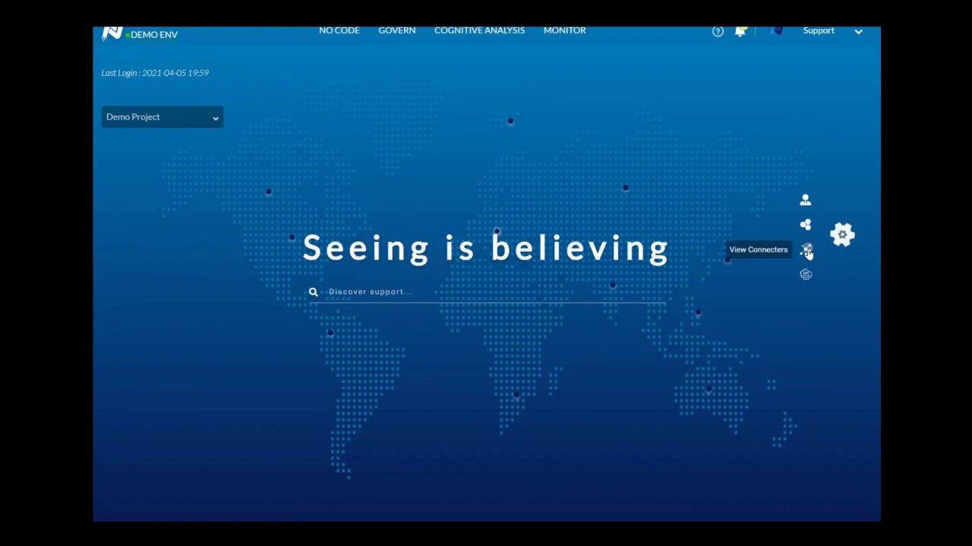
{"action": "left_click", "coordinate": [804, 249]}
{"action": "scroll", "coordinate": [667, 250], "scroll_direction": "down", "scroll_amount": 2}
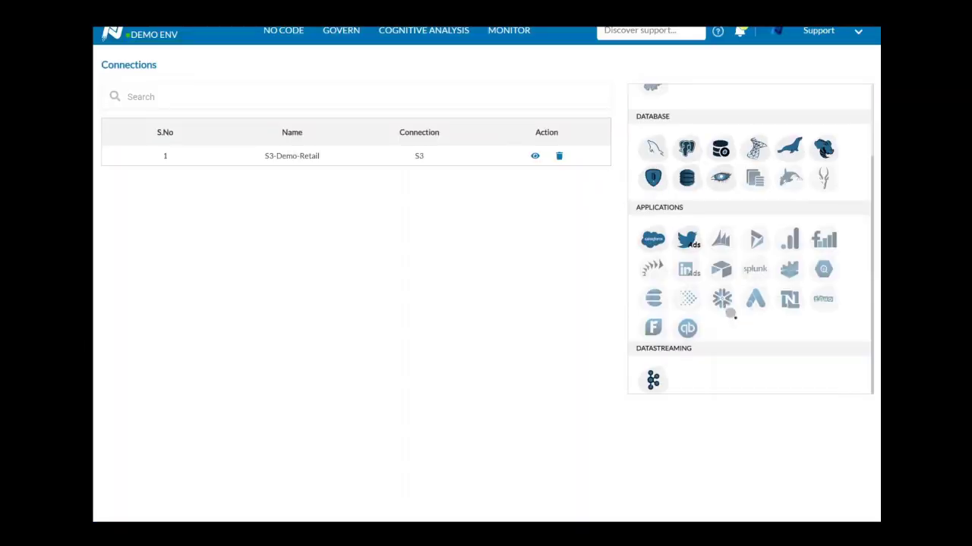
{"action": "scroll", "coordinate": [678, 274], "scroll_direction": "up", "scroll_amount": 2}
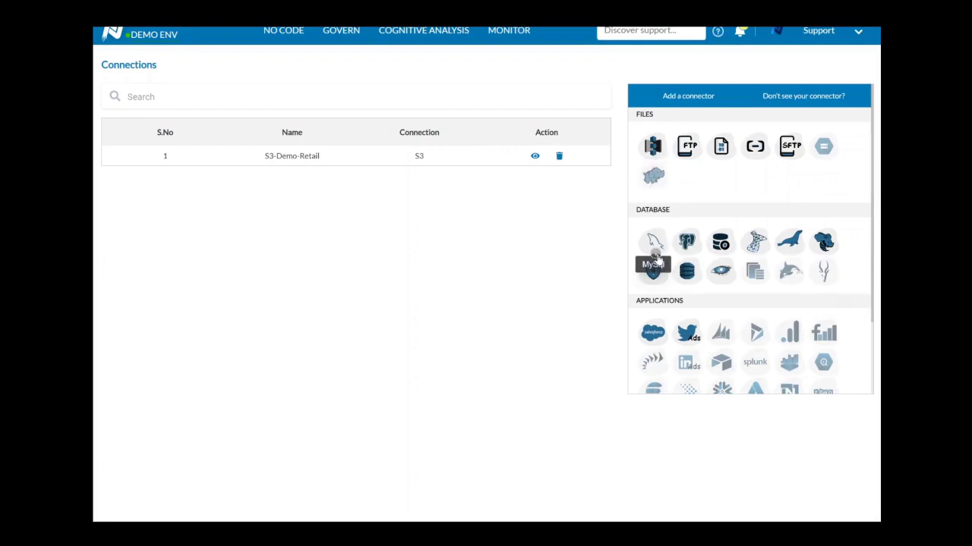
{"action": "scroll", "coordinate": [652, 262], "scroll_direction": "down", "scroll_amount": 1}
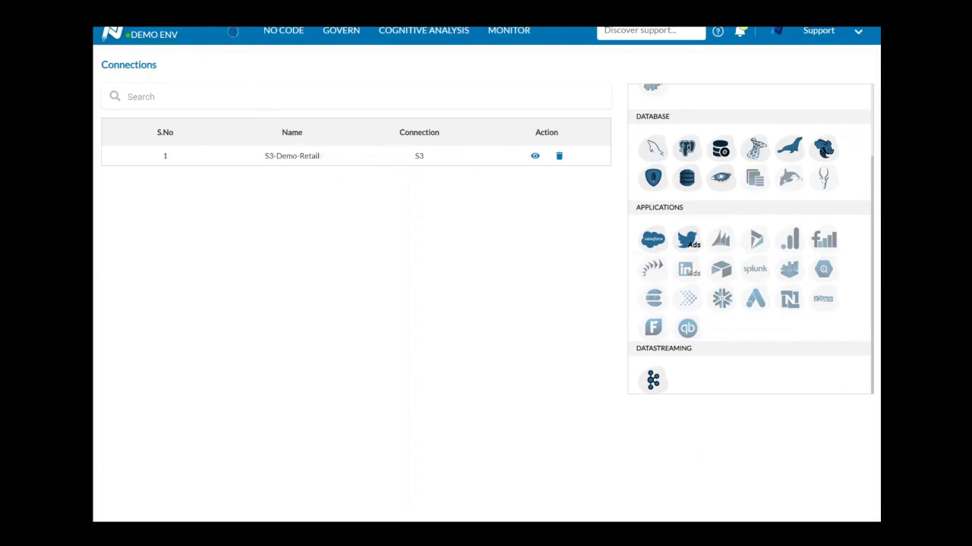
Return to the home page and start a no-code data ingestion using the Files connector
{"action": "left_click", "coordinate": [112, 34]}
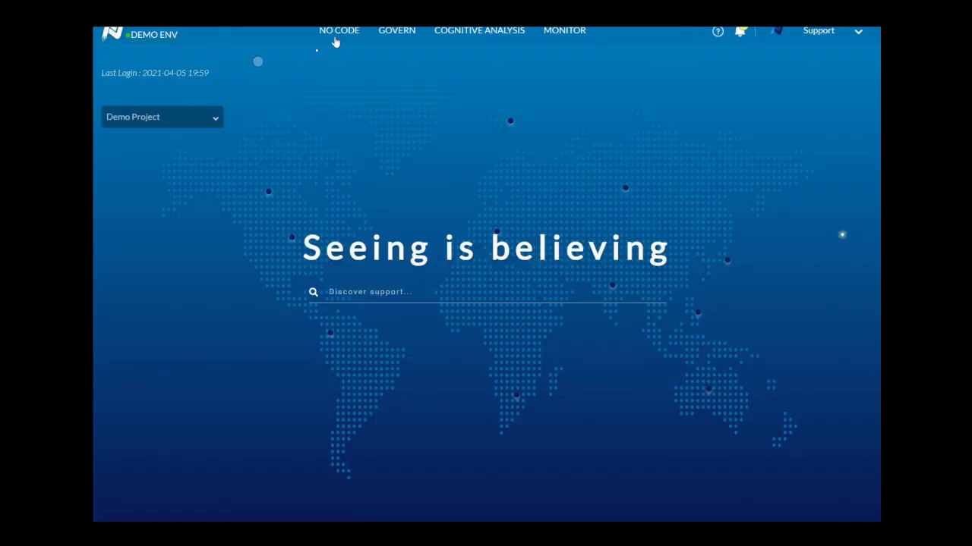
{"action": "mouse_move", "coordinate": [337, 37]}
{"action": "left_click", "coordinate": [204, 67]}
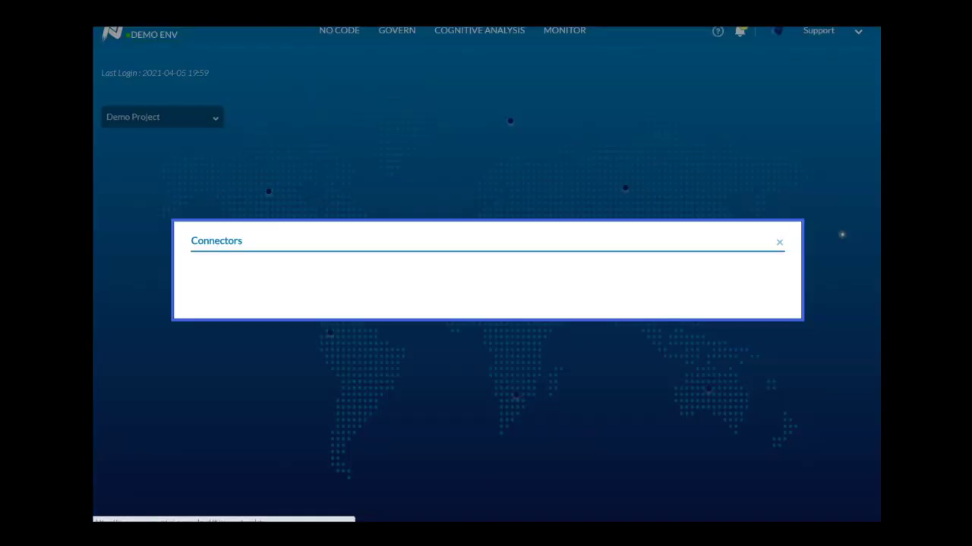
{"action": "left_click", "coordinate": [253, 239]}
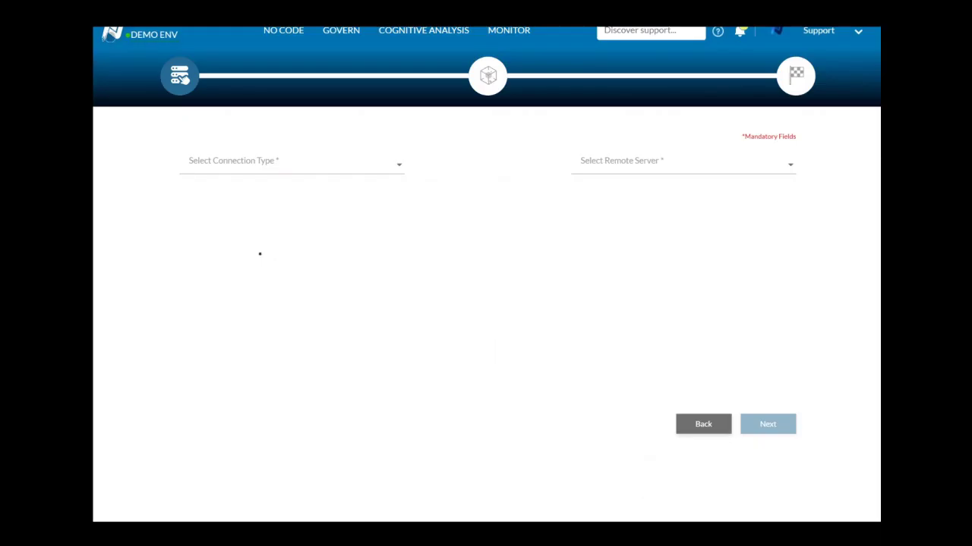
Set the connection type to Remote server and the server to S3, choose the S3-Demo-Retail connection, and continue
{"action": "left_click", "coordinate": [299, 174]}
{"action": "left_click", "coordinate": [242, 217]}
{"action": "left_click", "coordinate": [622, 171]}
{"action": "left_click", "coordinate": [603, 191]}
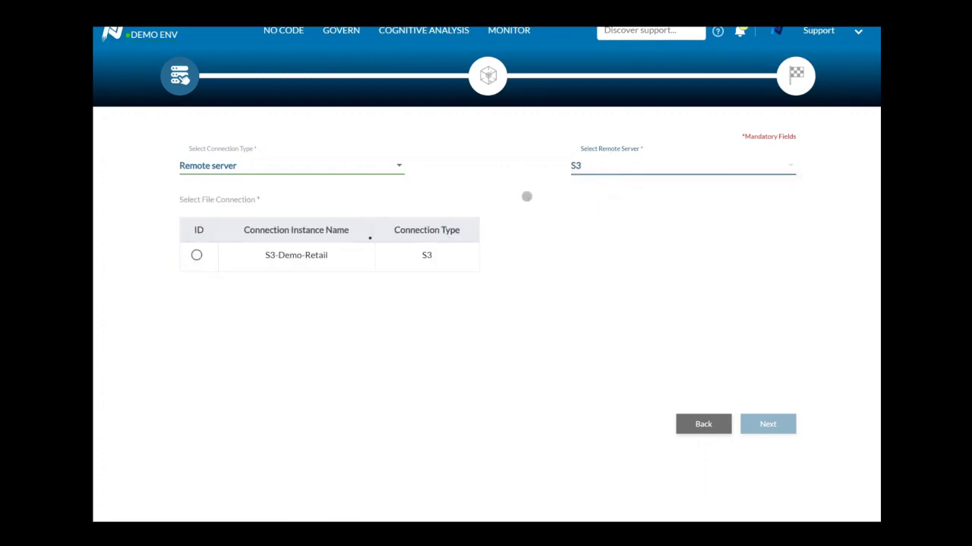
{"action": "left_click", "coordinate": [196, 255]}
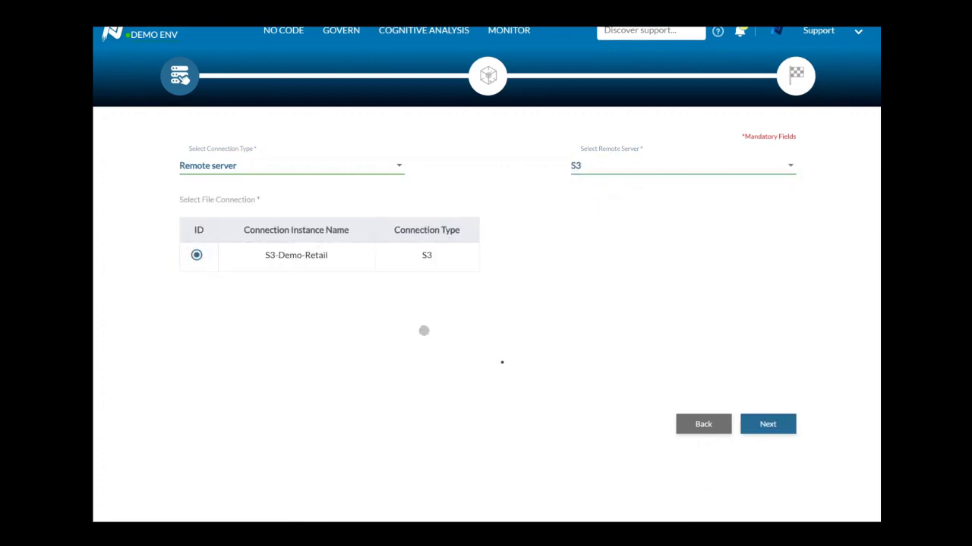
{"action": "left_click", "coordinate": [768, 423]}
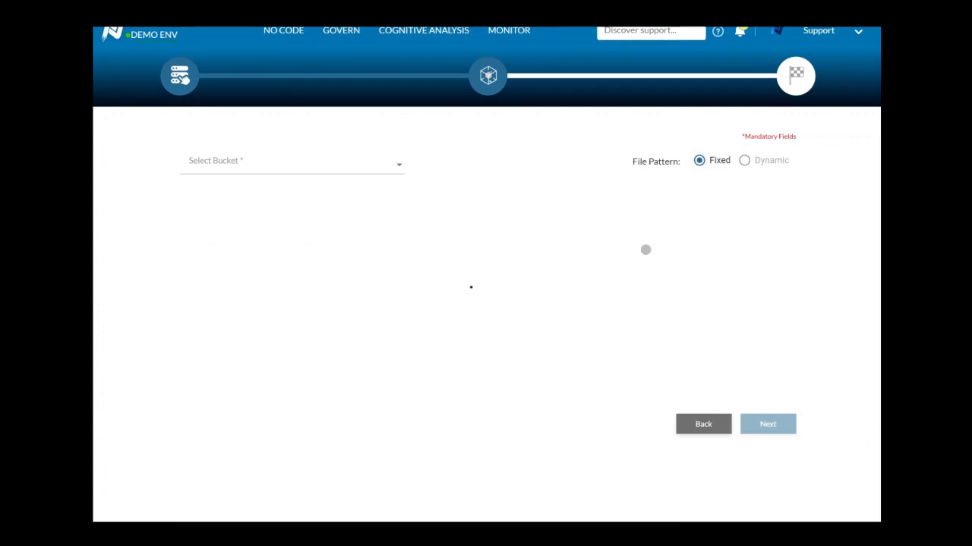
Choose the bucket ai-surge-retail-s3 and select Sales_Trail.csv as a file to ingest
{"action": "left_click", "coordinate": [362, 168]}
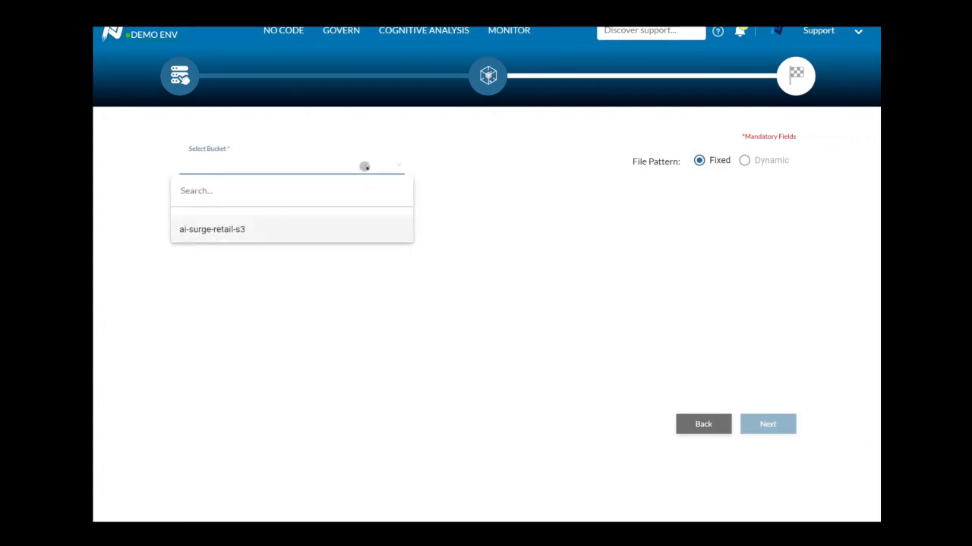
{"action": "left_click", "coordinate": [265, 230]}
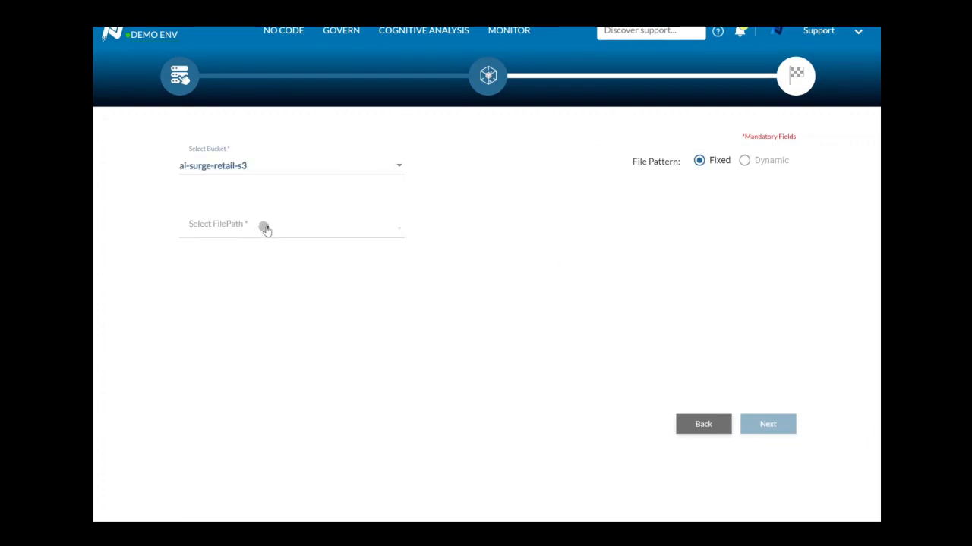
{"action": "left_click", "coordinate": [261, 229]}
{"action": "scroll", "coordinate": [218, 355], "scroll_direction": "down", "scroll_amount": 3}
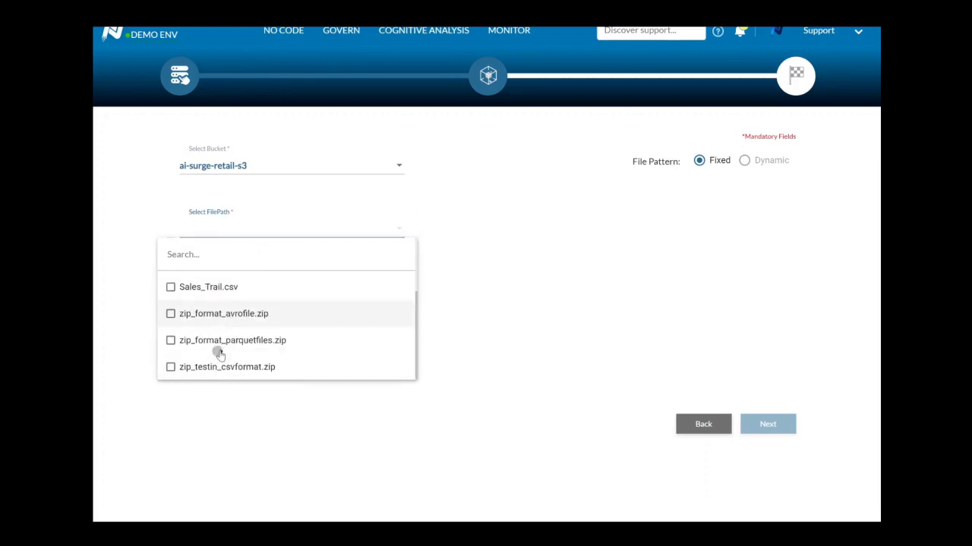
{"action": "scroll", "coordinate": [217, 373], "scroll_direction": "up", "scroll_amount": 3}
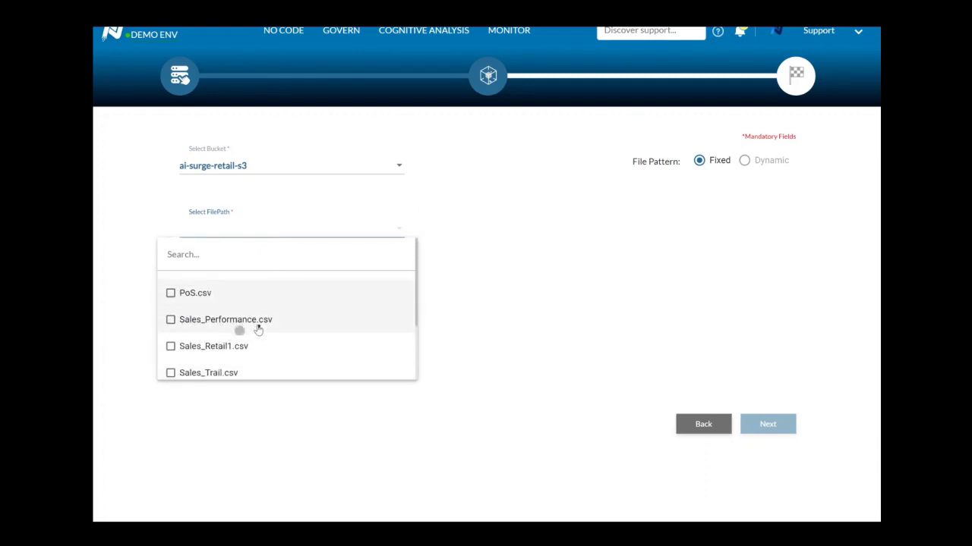
{"action": "scroll", "coordinate": [254, 327], "scroll_direction": "down", "scroll_amount": 2}
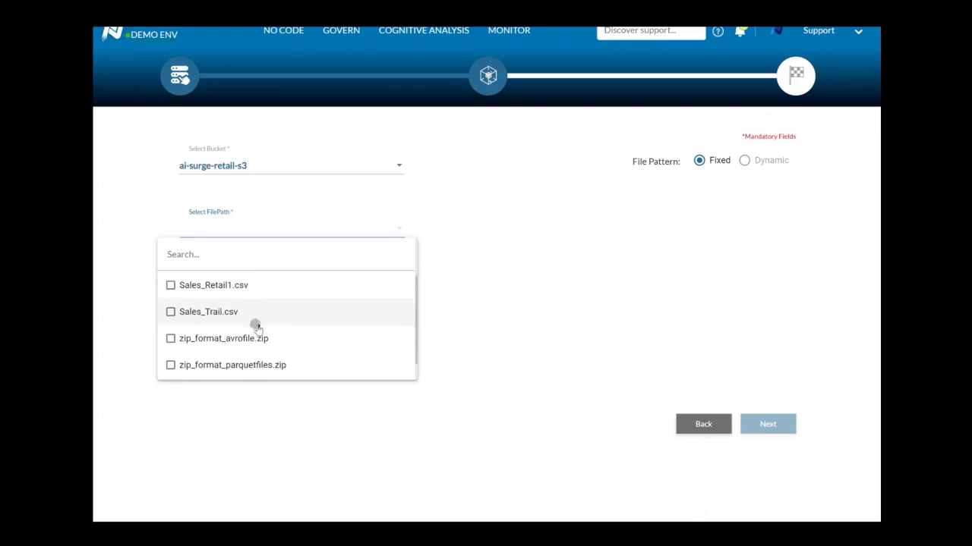
{"action": "left_click", "coordinate": [214, 311]}
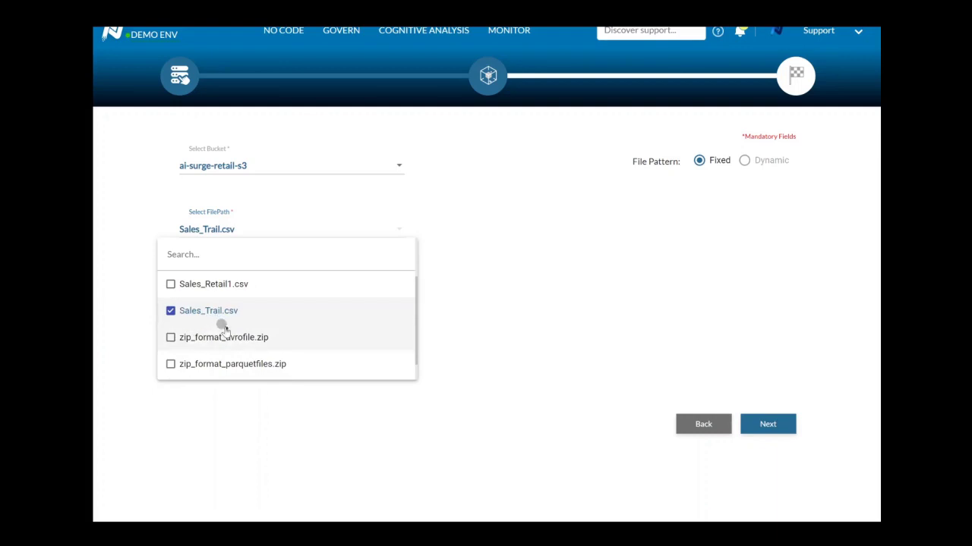
Add zip_format_parquetfiles.zip and zip_testin_csvformat.zip to the file selection and continue to the file details
{"action": "scroll", "coordinate": [215, 326], "scroll_direction": "down", "scroll_amount": 1}
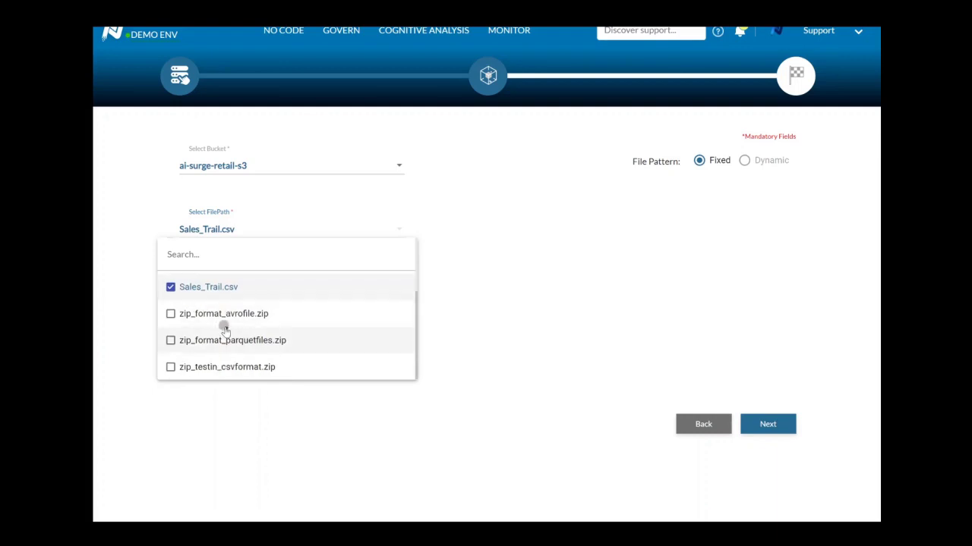
{"action": "left_click", "coordinate": [171, 342]}
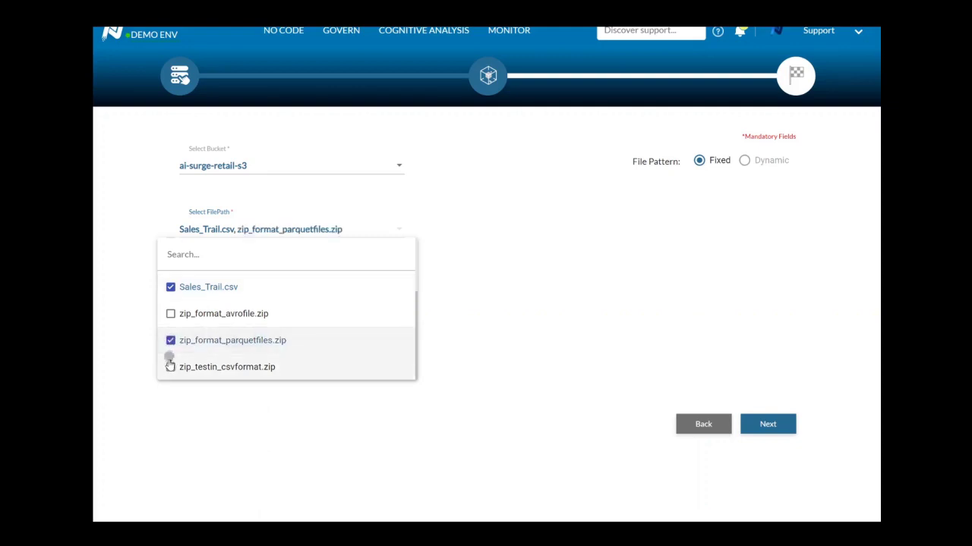
{"action": "left_click", "coordinate": [170, 366]}
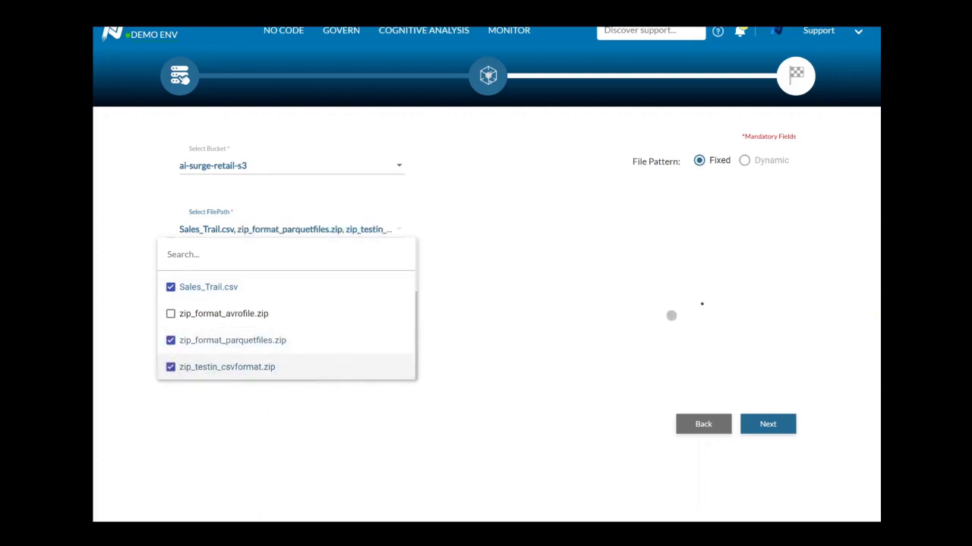
{"action": "left_click", "coordinate": [696, 304]}
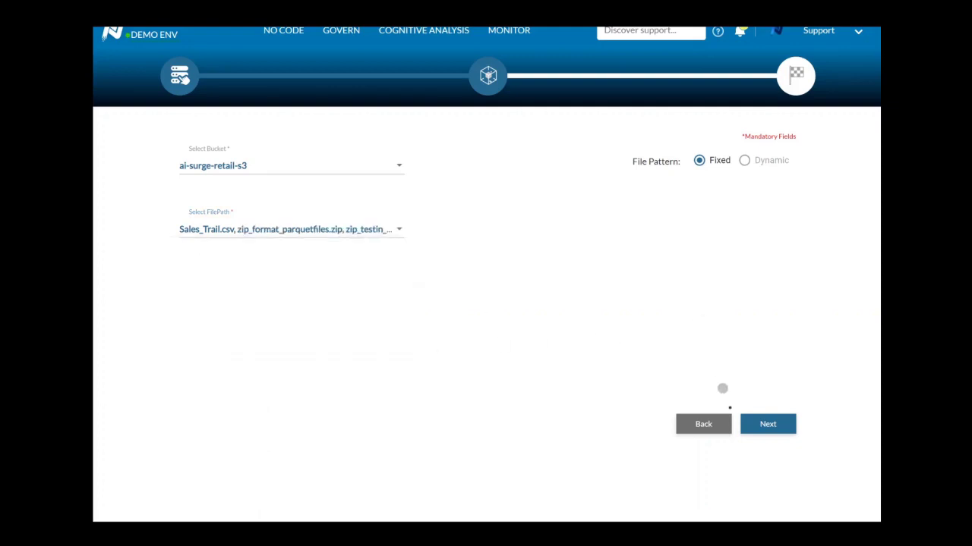
{"action": "left_click", "coordinate": [768, 425]}
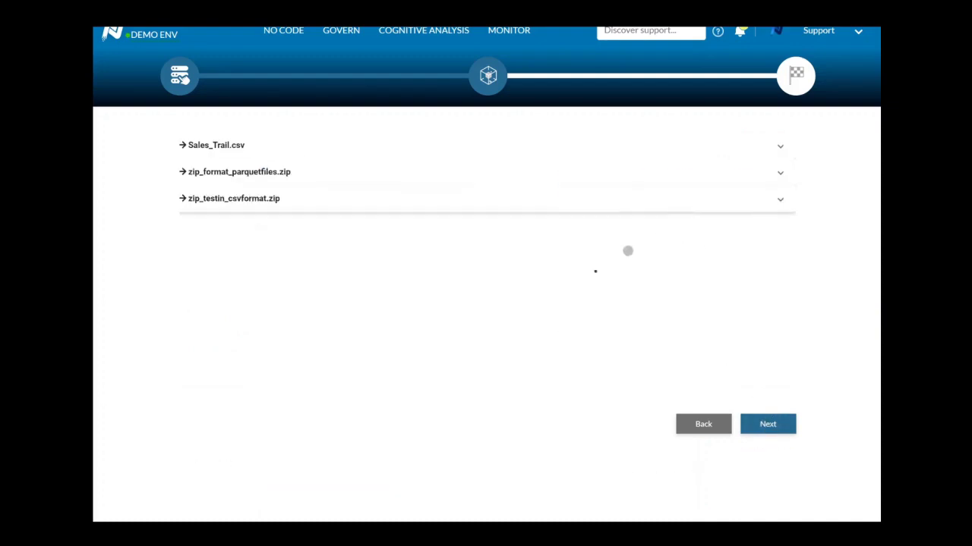
Set the business name of Sales_Trail.csv to "Sales Data"
{"action": "left_click", "coordinate": [302, 150]}
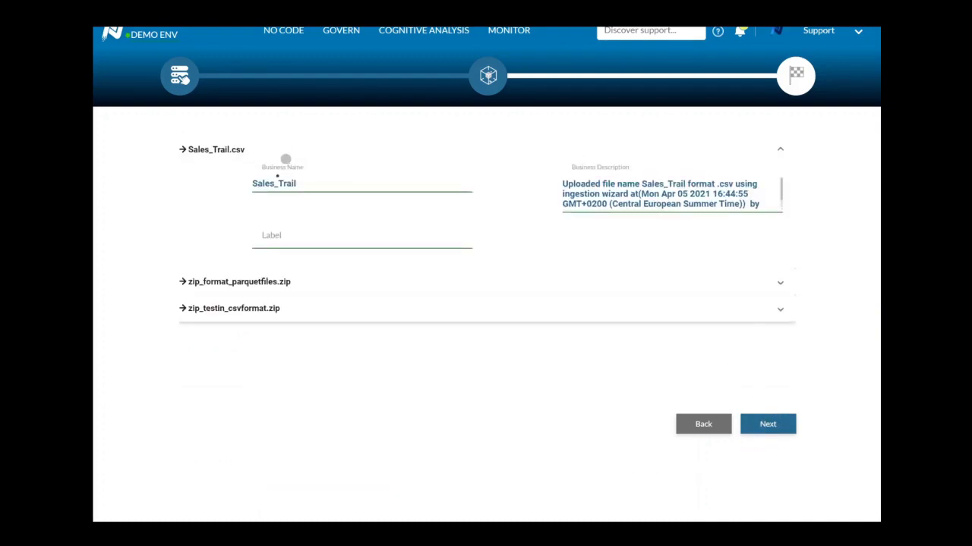
{"action": "left_click", "coordinate": [311, 182]}
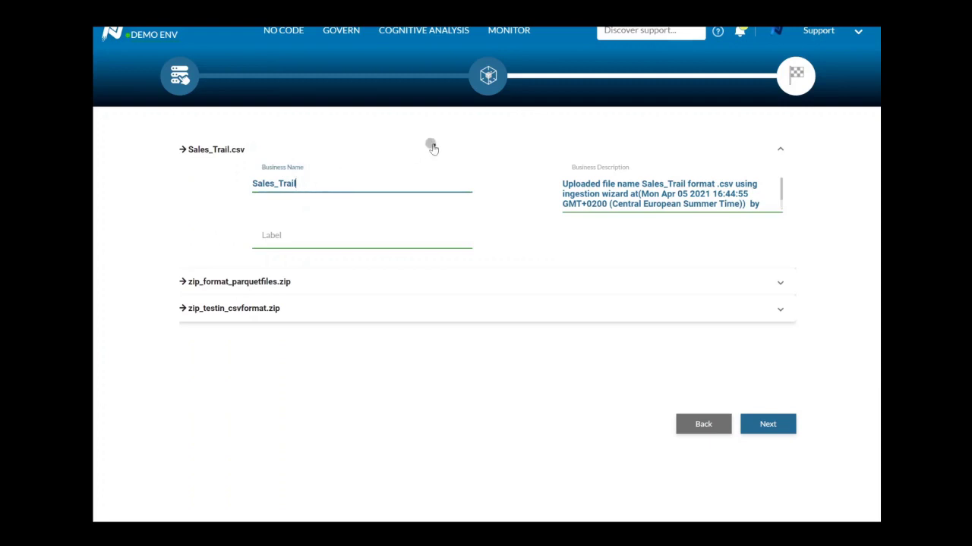
{"action": "type", "text": "Sales_"}
{"action": "key", "text": "BackSpace"}
{"action": "type", "text": "Data"}
Set the business name of zip_format_parquetfiles.zip to "sample parquet"
{"action": "left_click", "coordinate": [261, 282]}
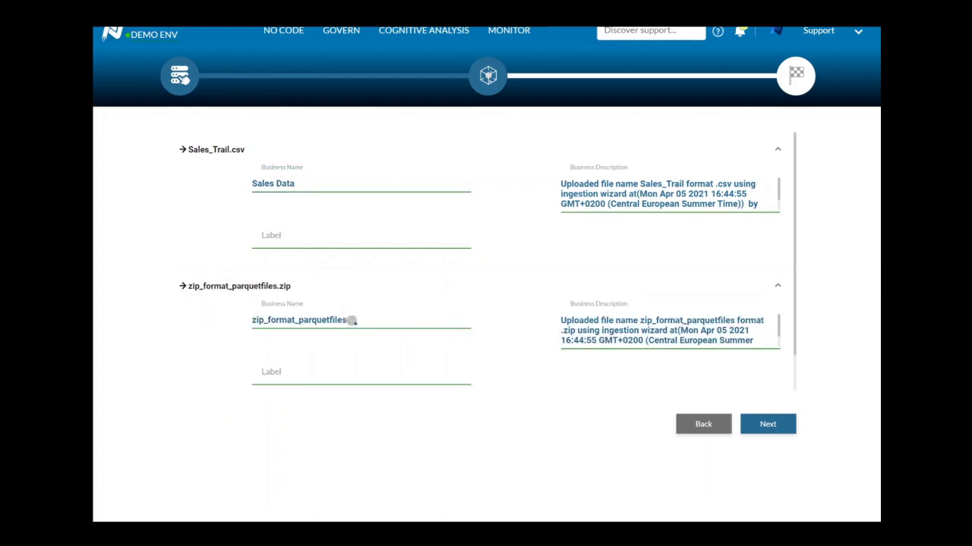
{"action": "left_click_drag", "start_coordinate": [351, 321], "coordinate": [244, 310]}
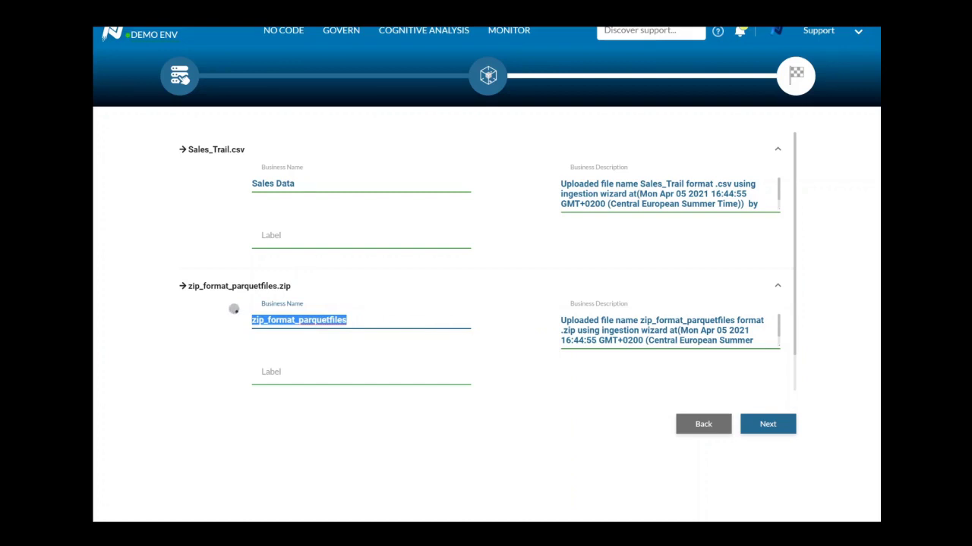
{"action": "type", "text": "sample parquet"}
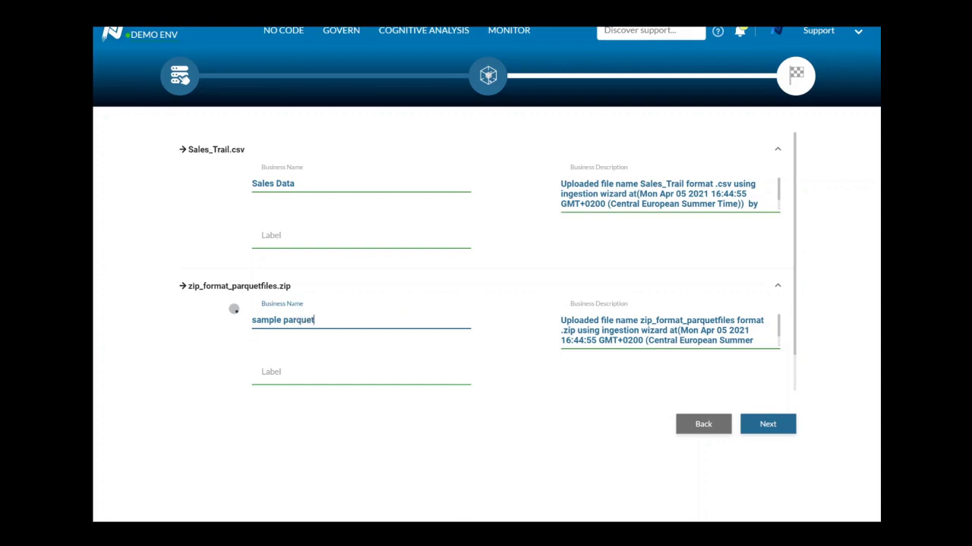
Set the business name of zip_testin_csvformat.zip to "sample csvs" and continue to the ingest summary
{"action": "scroll", "coordinate": [234, 309], "scroll_direction": "down", "scroll_amount": 1}
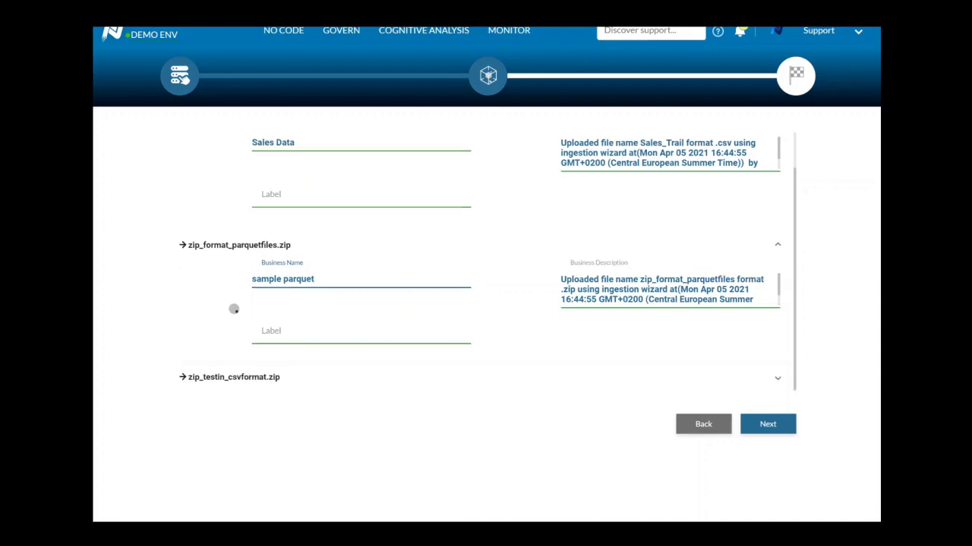
{"action": "left_click", "coordinate": [213, 379]}
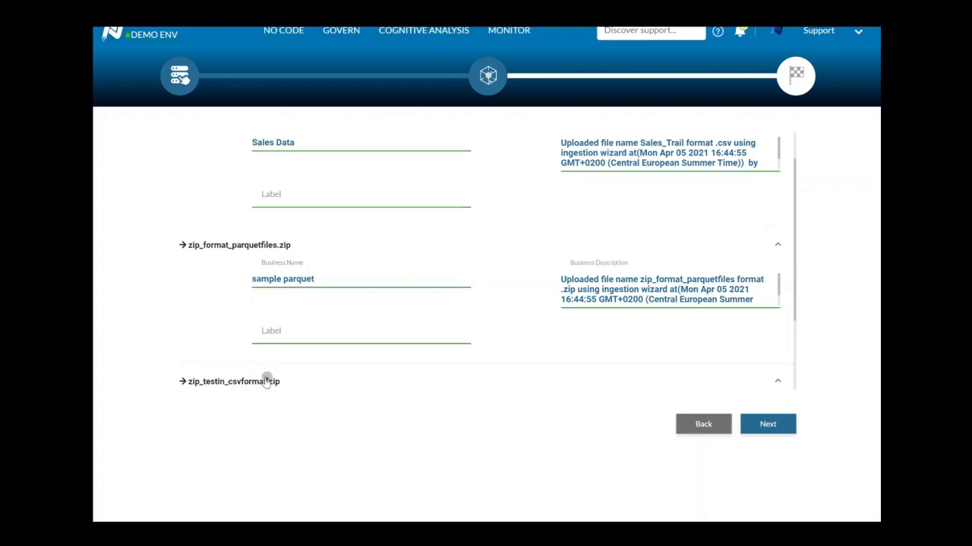
{"action": "scroll", "coordinate": [251, 373], "scroll_direction": "down", "scroll_amount": 3}
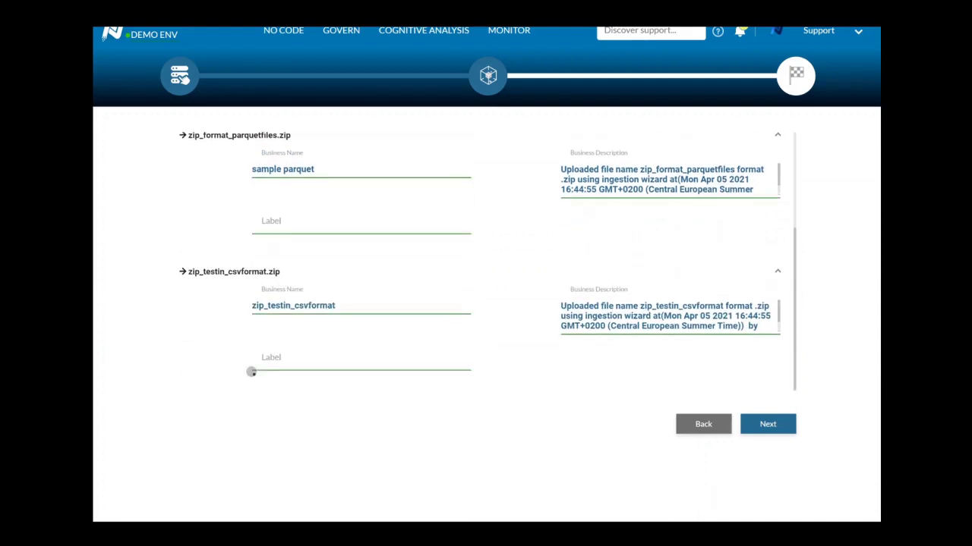
{"action": "left_click", "coordinate": [258, 305]}
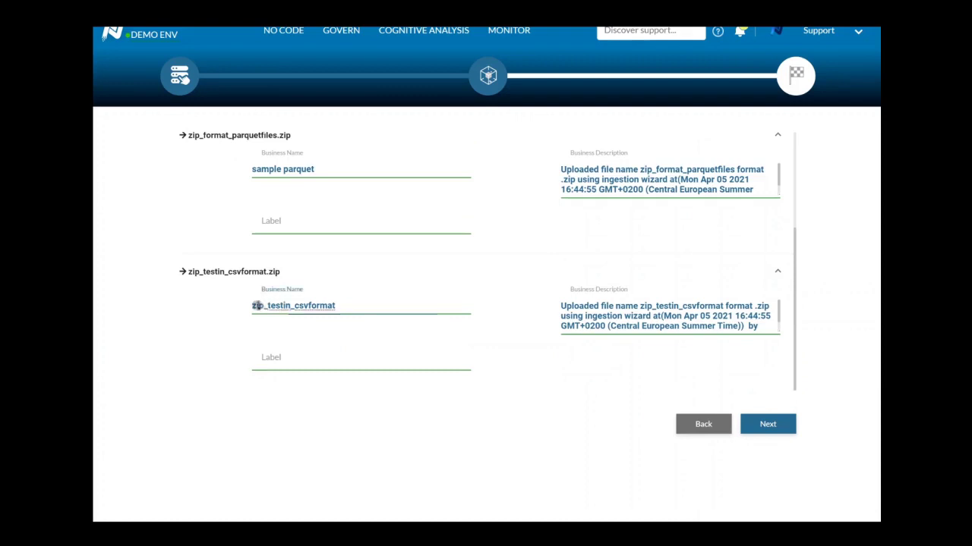
{"action": "left_click_drag", "start_coordinate": [257, 305], "coordinate": [354, 306]}
{"action": "type", "text": "sam"}
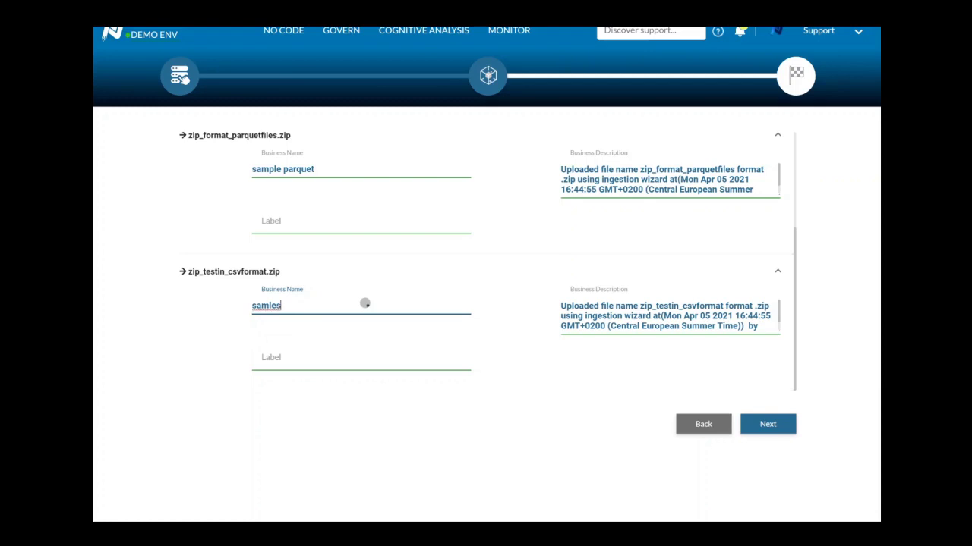
{"action": "key", "text": "BackSpace"}
{"action": "type", "text": "m"}
{"action": "left_click", "coordinate": [756, 419]}
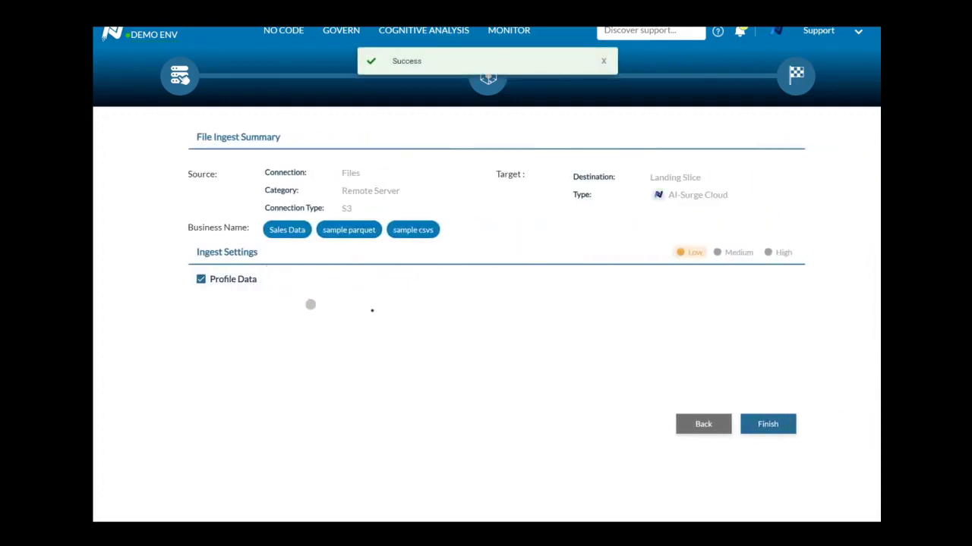
Start the ingest of Sales Data, sample parquet and sample csvs and refresh their status in the notifications
{"action": "left_click", "coordinate": [769, 427]}
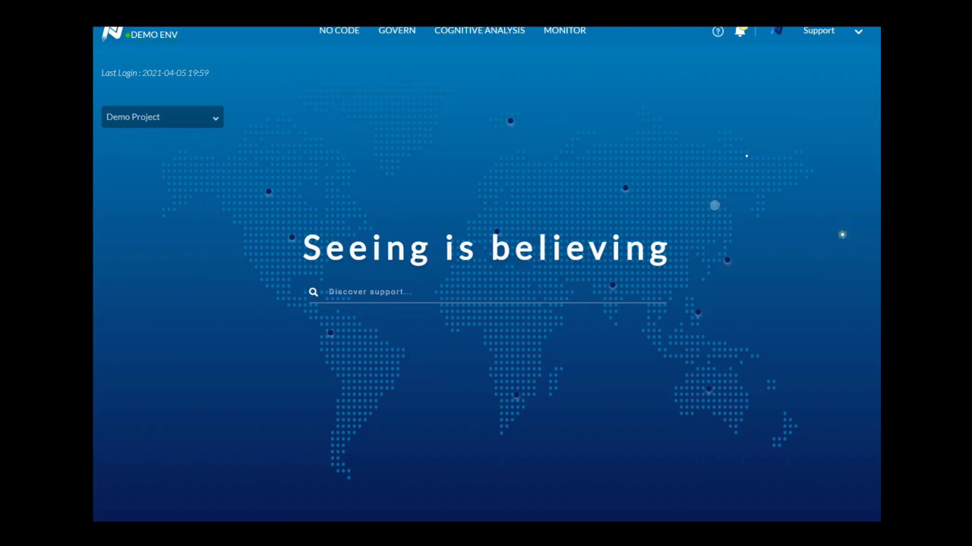
{"action": "left_click", "coordinate": [741, 31]}
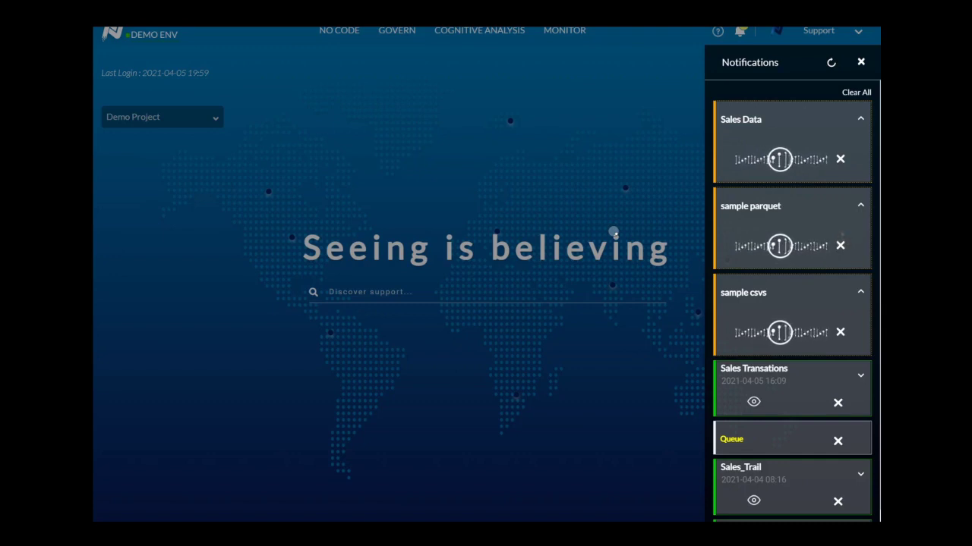
{"action": "left_click", "coordinate": [831, 63]}
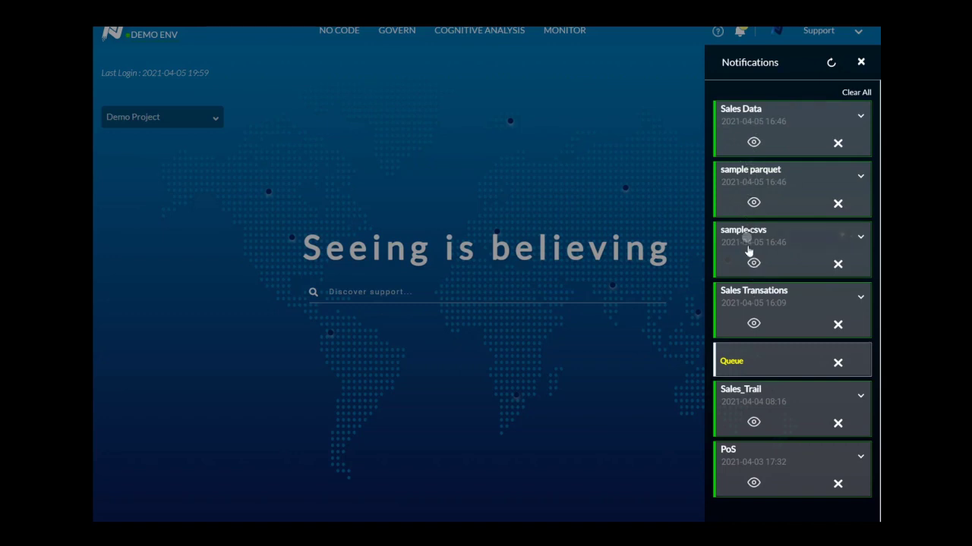
Review the ingestion summaries of sample csvs, sample parquet and Sales Data, and close the notifications
{"action": "left_click", "coordinate": [753, 262]}
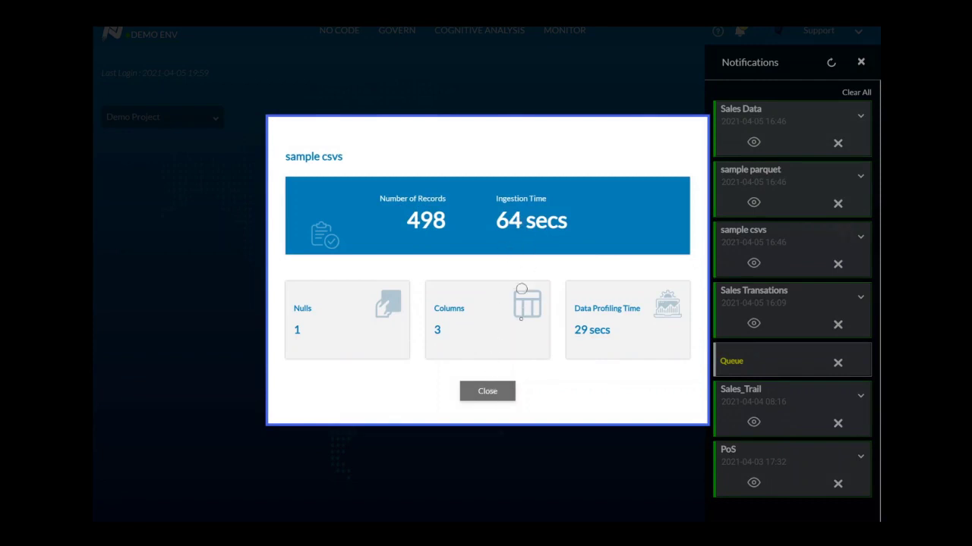
{"action": "left_click", "coordinate": [489, 392]}
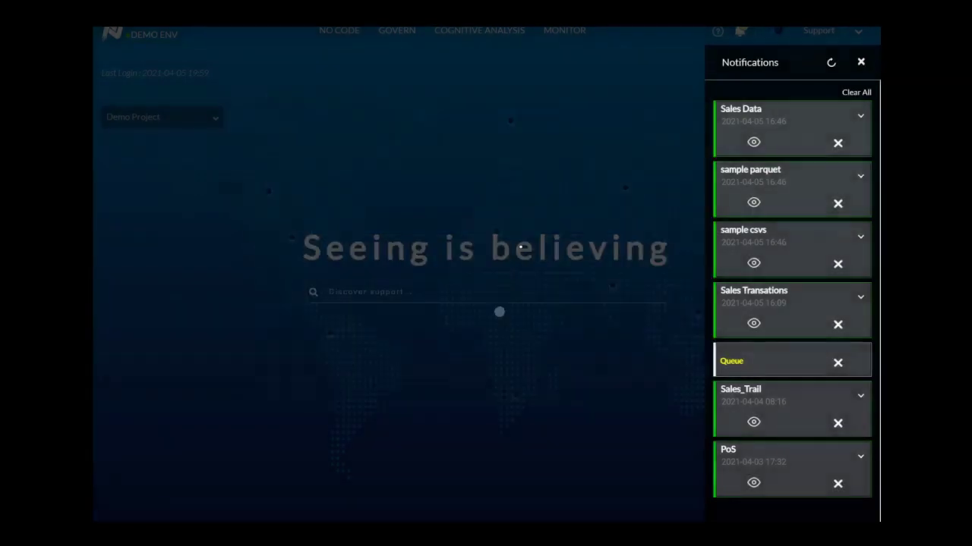
{"action": "left_click", "coordinate": [752, 202]}
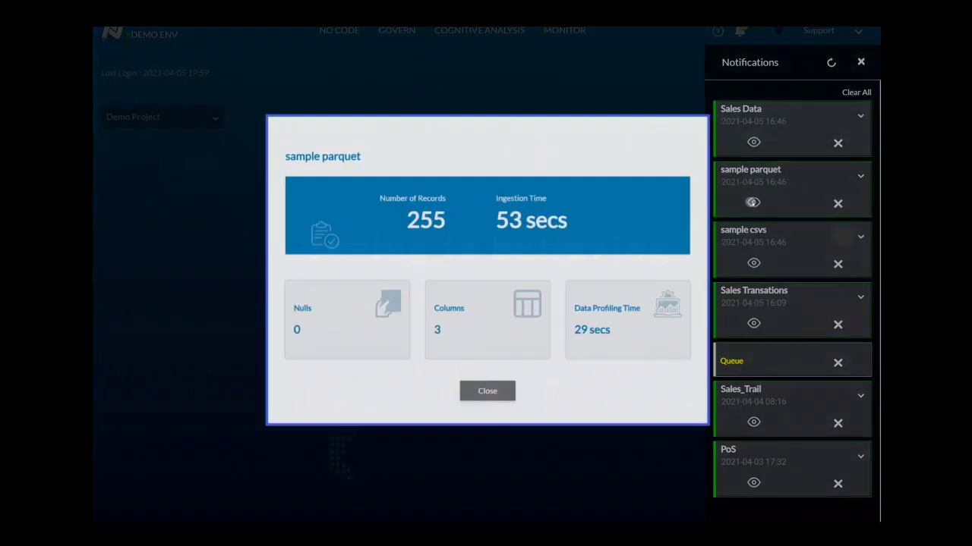
{"action": "left_click", "coordinate": [492, 392]}
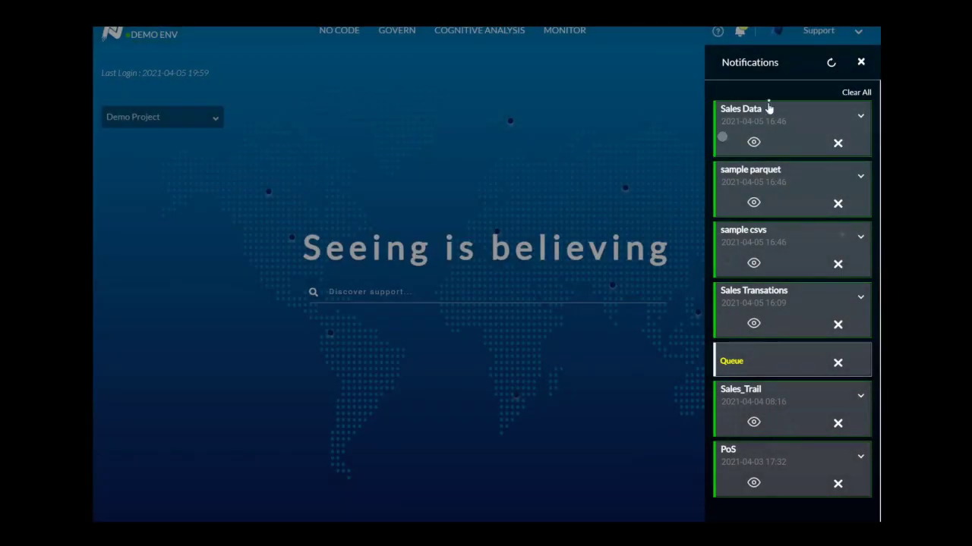
{"action": "left_click", "coordinate": [753, 142]}
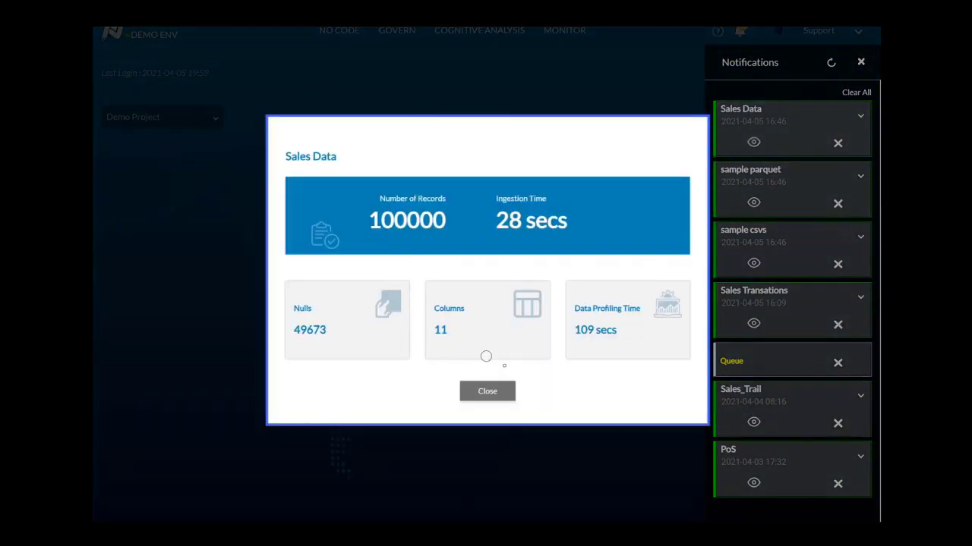
{"action": "left_click", "coordinate": [488, 391]}
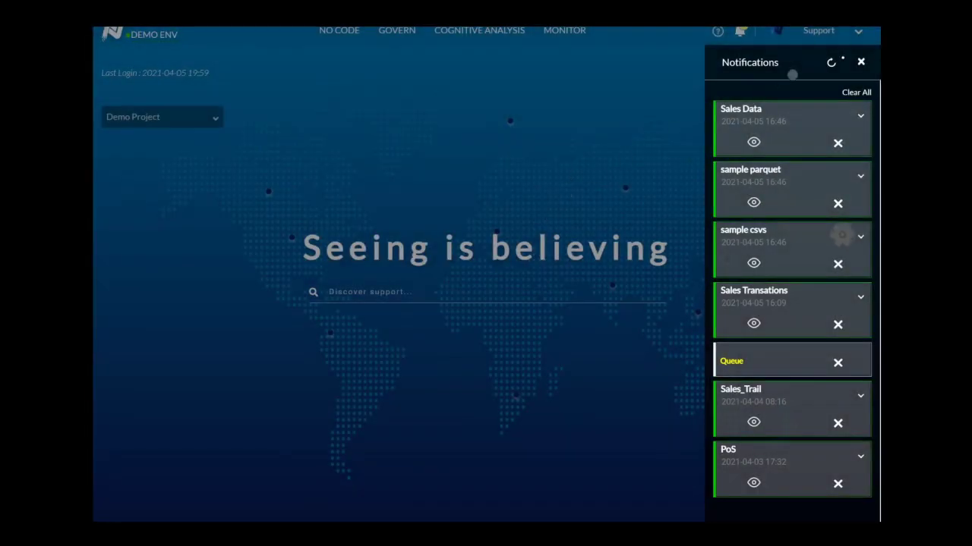
{"action": "left_click", "coordinate": [860, 63]}
Open the data profile of the Sales Data dataset
{"action": "left_click", "coordinate": [405, 30]}
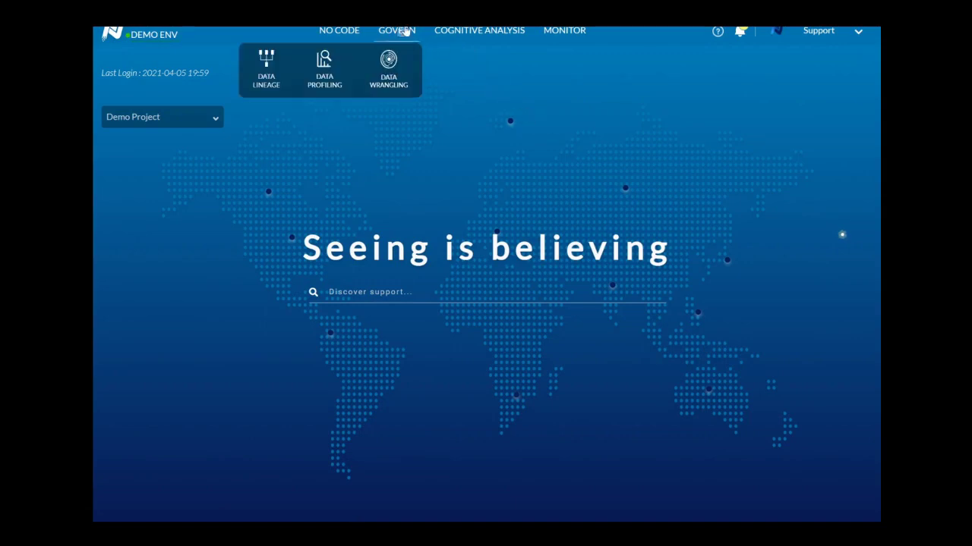
{"action": "left_click", "coordinate": [330, 72]}
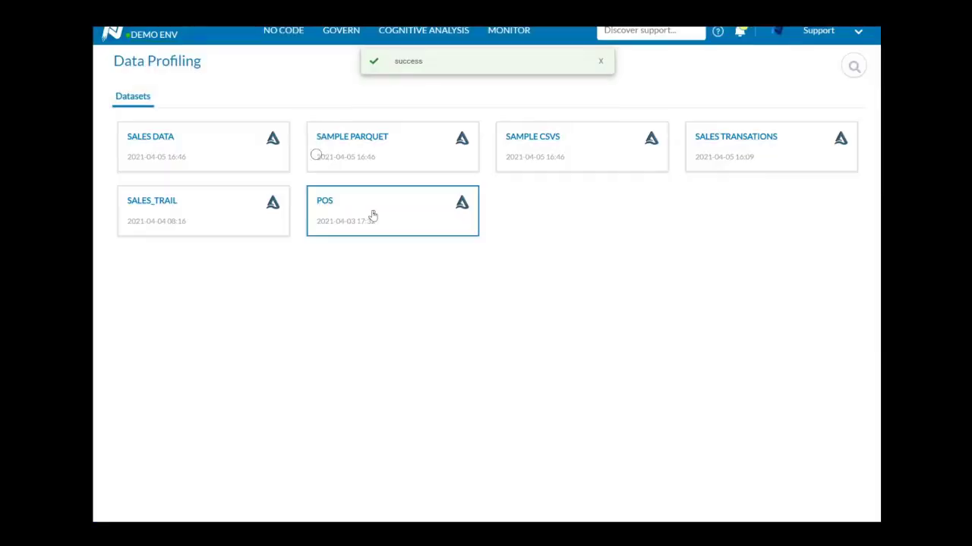
{"action": "left_click", "coordinate": [290, 228]}
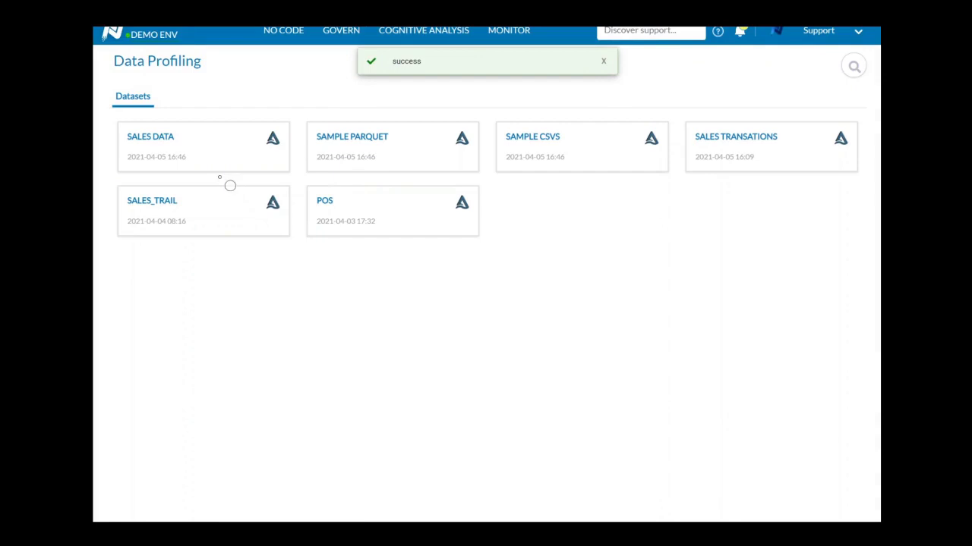
{"action": "left_click", "coordinate": [218, 151]}
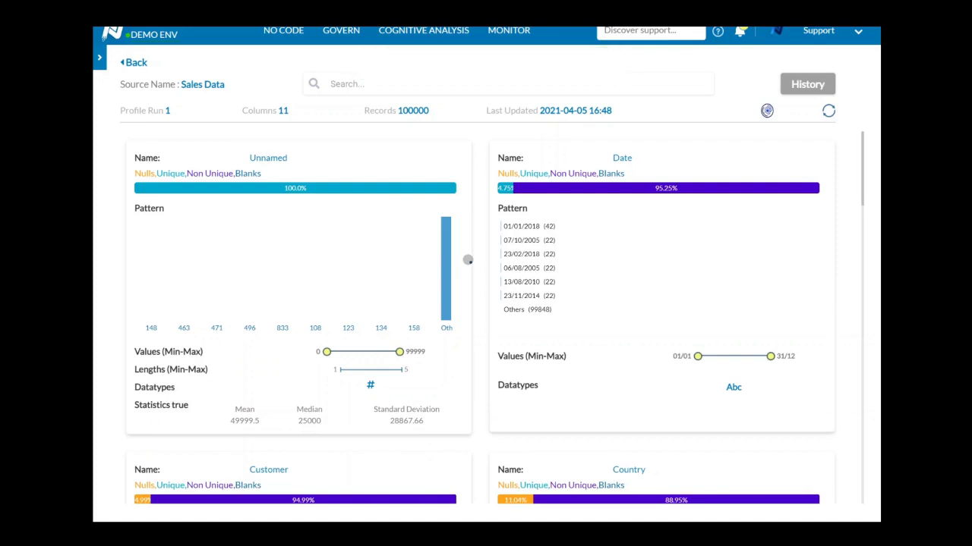
Examine the null and uniqueness shares, value patterns, ranges and datatypes of the columns in the Sales Data profile
{"action": "scroll", "coordinate": [468, 260], "scroll_direction": "down", "scroll_amount": 2}
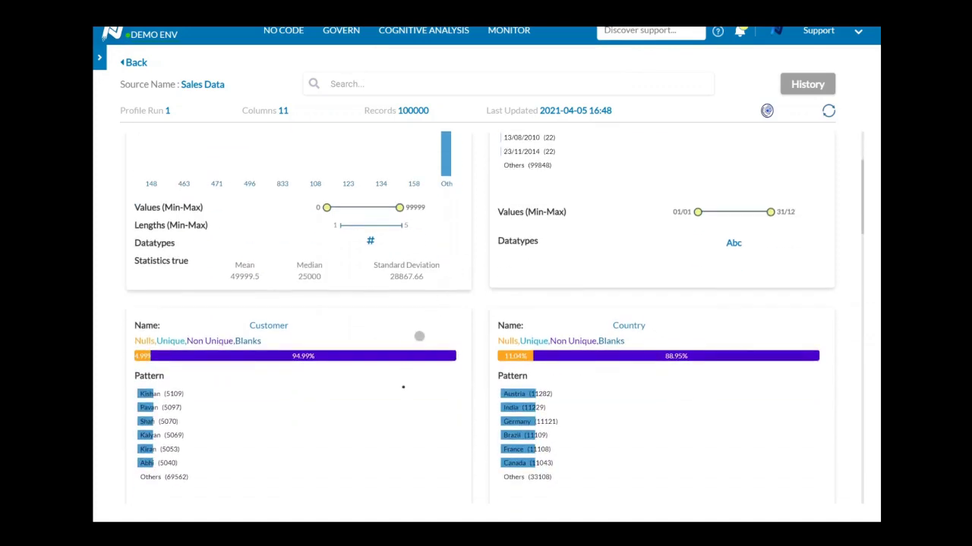
{"action": "mouse_move", "coordinate": [513, 351]}
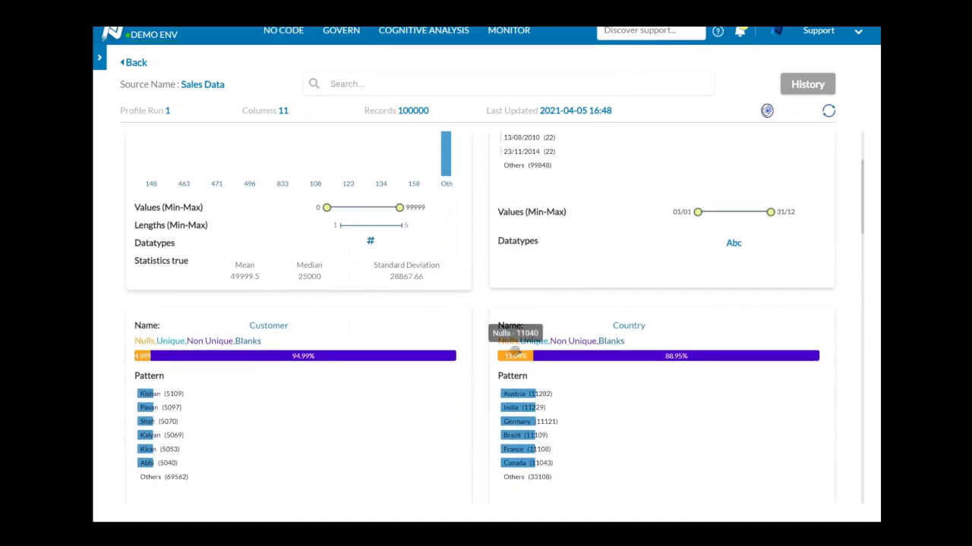
{"action": "mouse_move", "coordinate": [557, 355]}
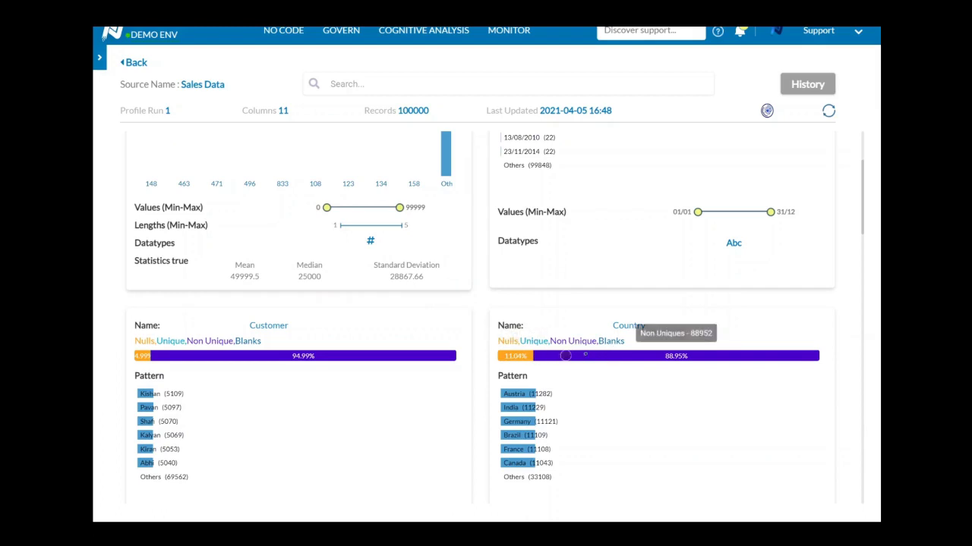
{"action": "scroll", "coordinate": [543, 366], "scroll_direction": "down", "scroll_amount": 1}
{"action": "scroll", "coordinate": [543, 366], "scroll_direction": "down", "scroll_amount": 2}
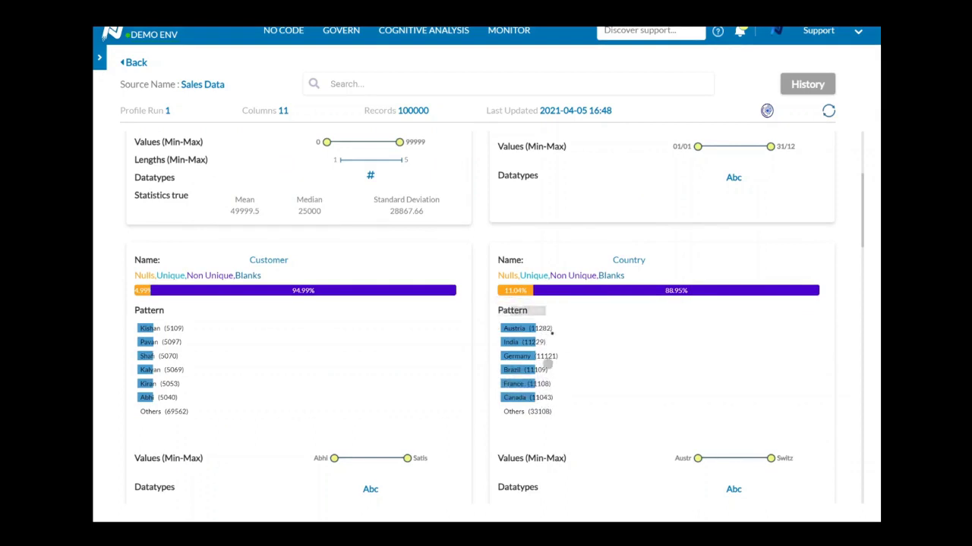
{"action": "scroll", "coordinate": [558, 395], "scroll_direction": "down", "scroll_amount": 1}
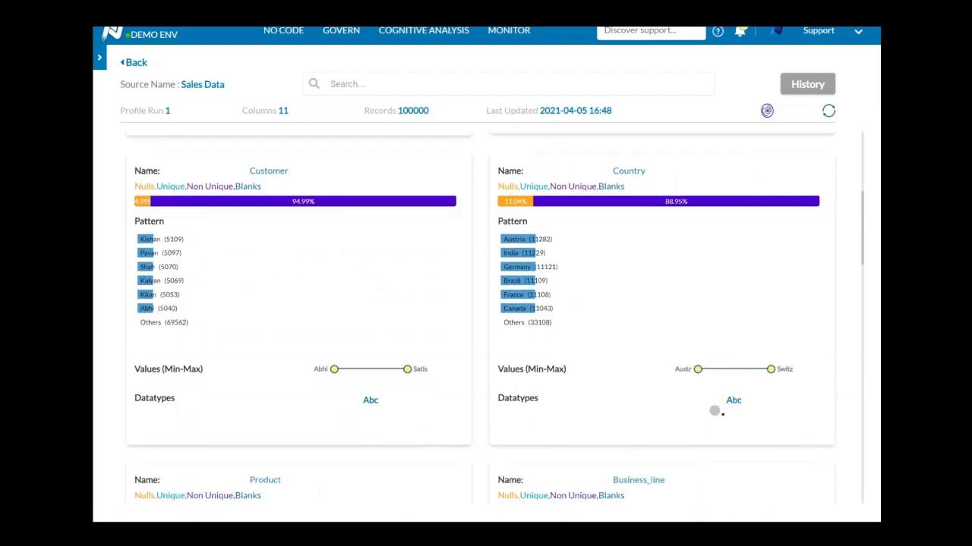
{"action": "scroll", "coordinate": [717, 410], "scroll_direction": "down", "scroll_amount": 3}
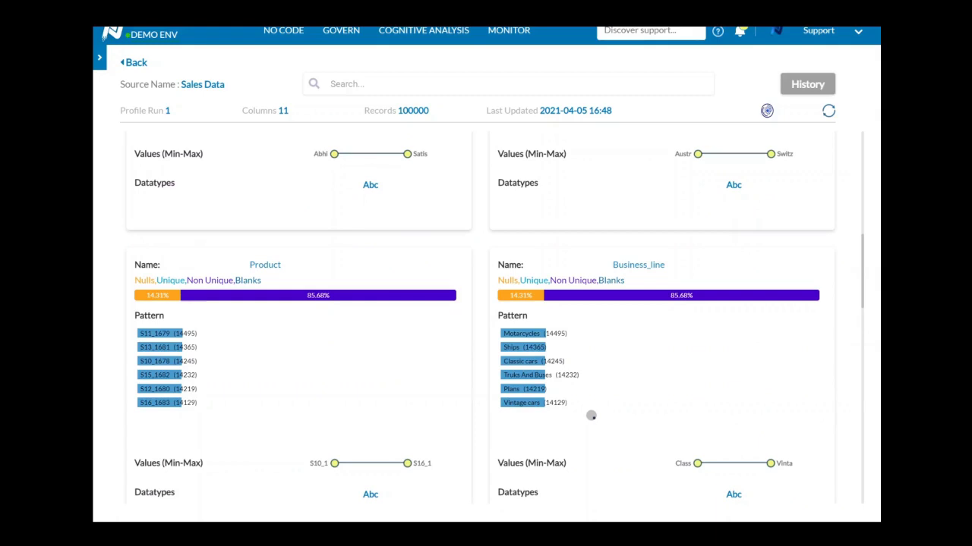
{"action": "scroll", "coordinate": [591, 416], "scroll_direction": "up", "scroll_amount": 7}
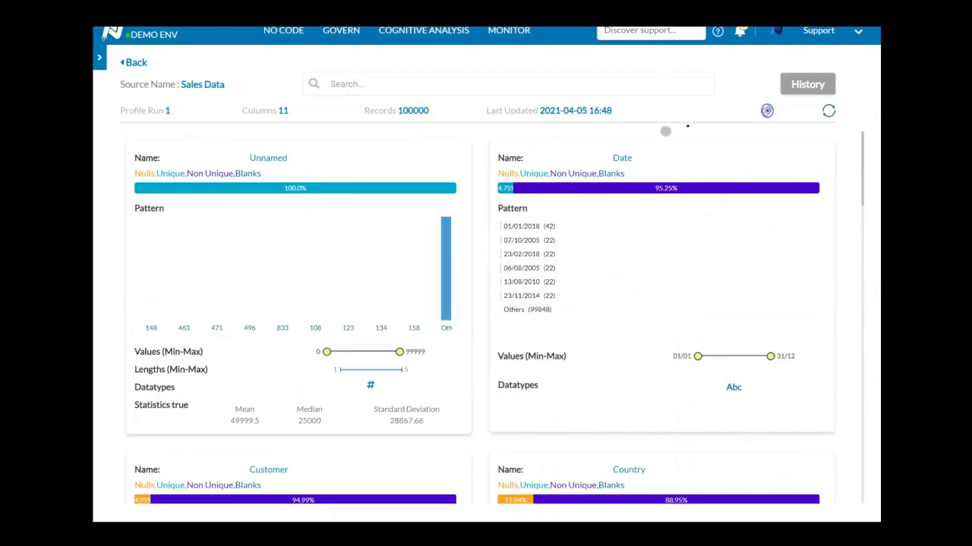
Check the version history of the Sales Data profile and return to the list of profiled datasets
{"action": "left_click", "coordinate": [812, 87]}
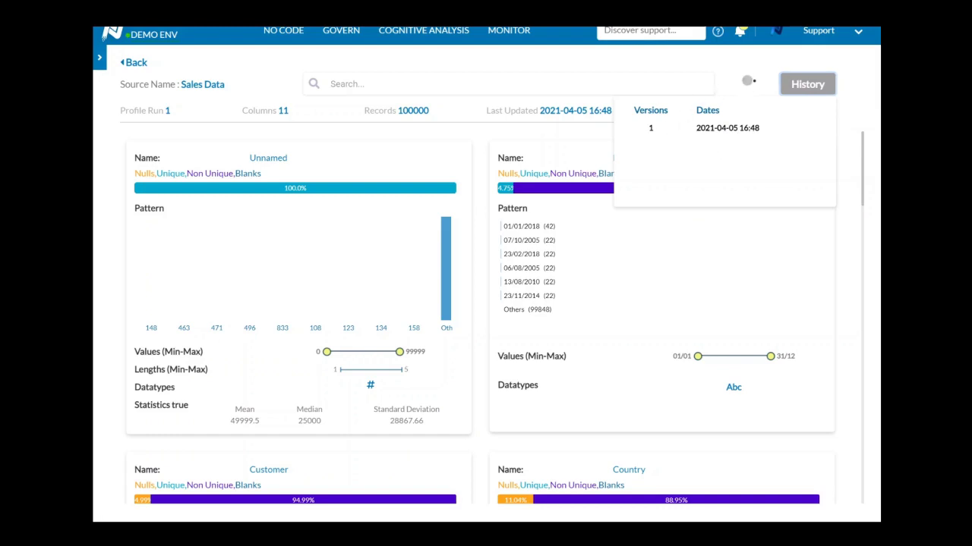
{"action": "left_click", "coordinate": [748, 80]}
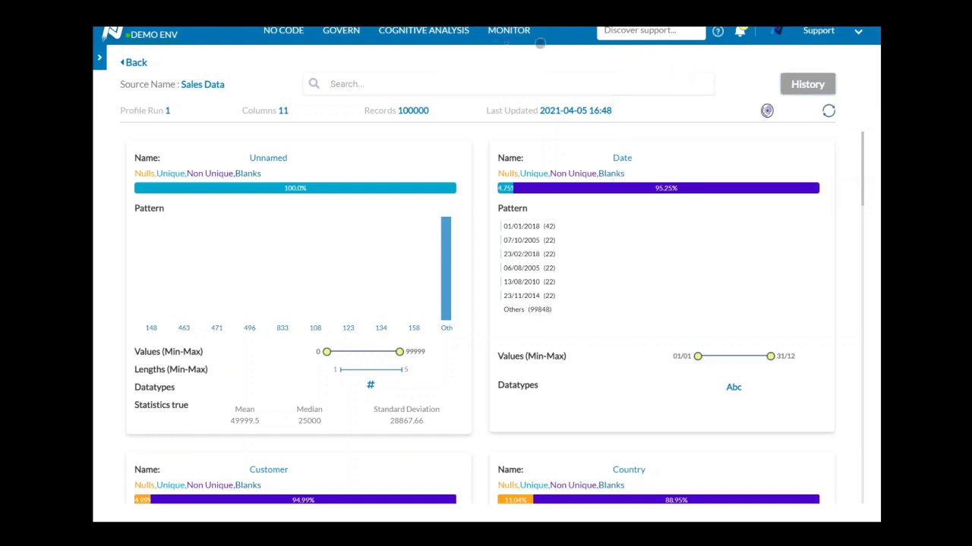
{"action": "left_click", "coordinate": [140, 64]}
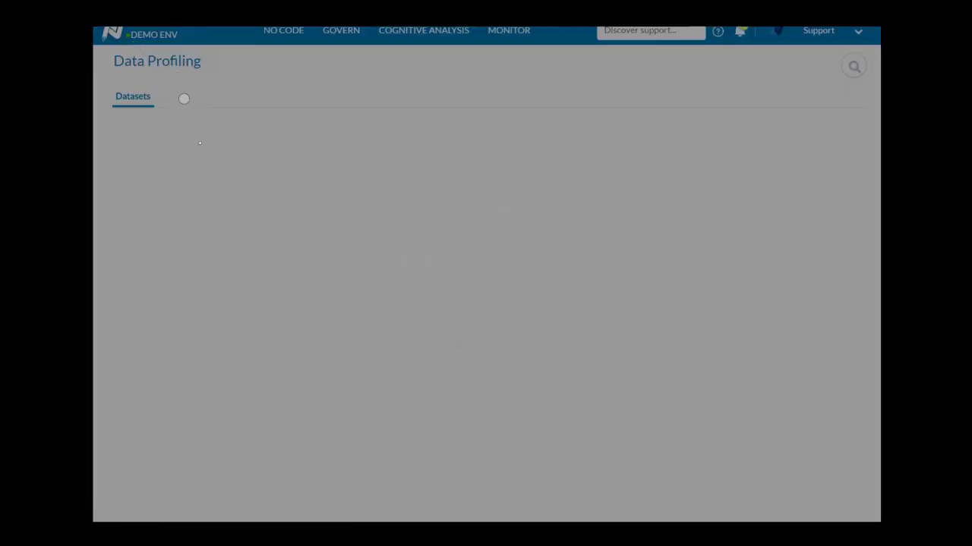
Examine the column profiles of the Sample Parquet dataset and open the profile of the Sample Csvs dataset
{"action": "left_click", "coordinate": [190, 152]}
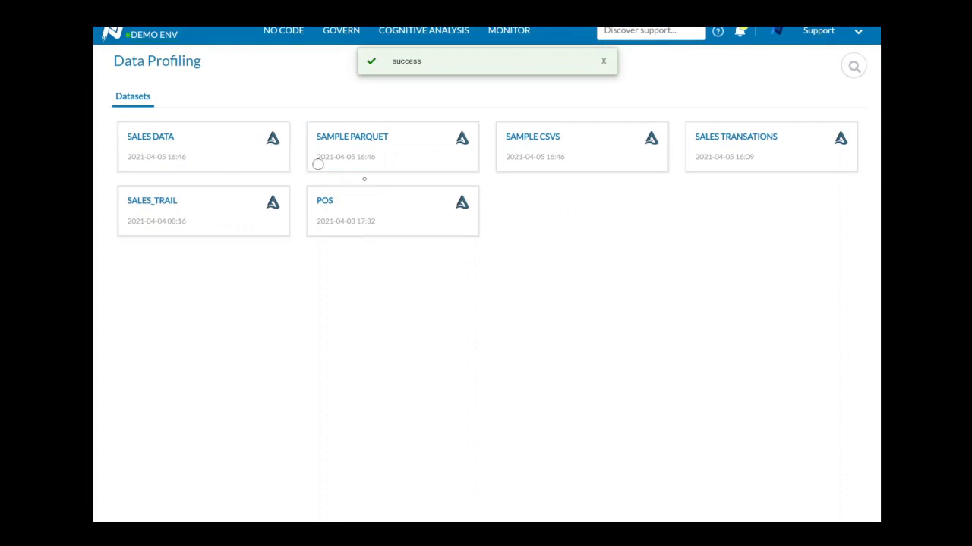
{"action": "left_click", "coordinate": [387, 157]}
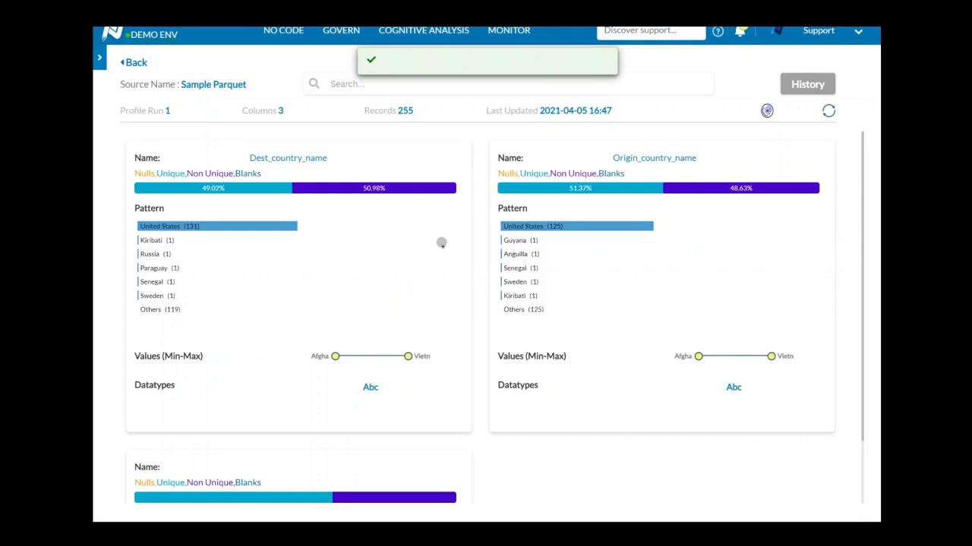
{"action": "scroll", "coordinate": [411, 345], "scroll_direction": "down", "scroll_amount": 2}
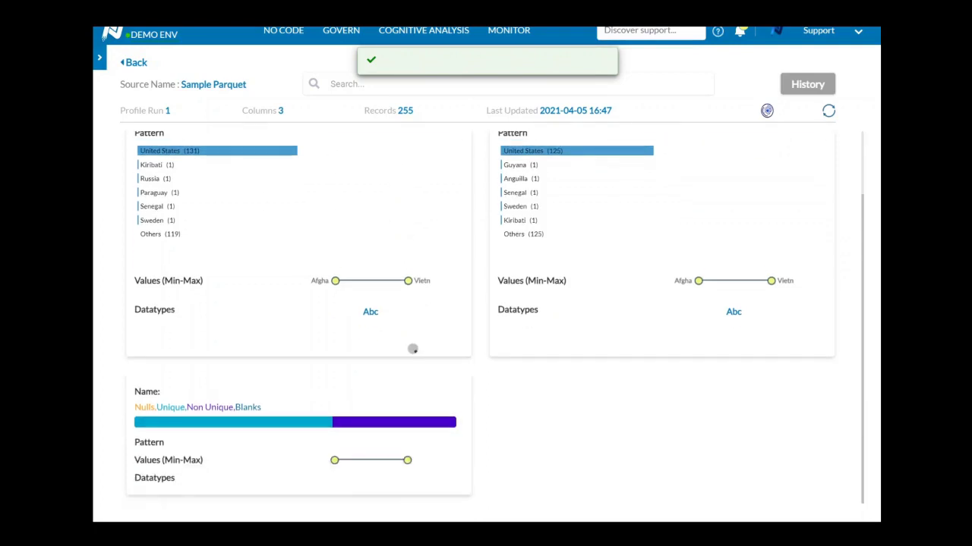
{"action": "scroll", "coordinate": [412, 347], "scroll_direction": "up", "scroll_amount": 2}
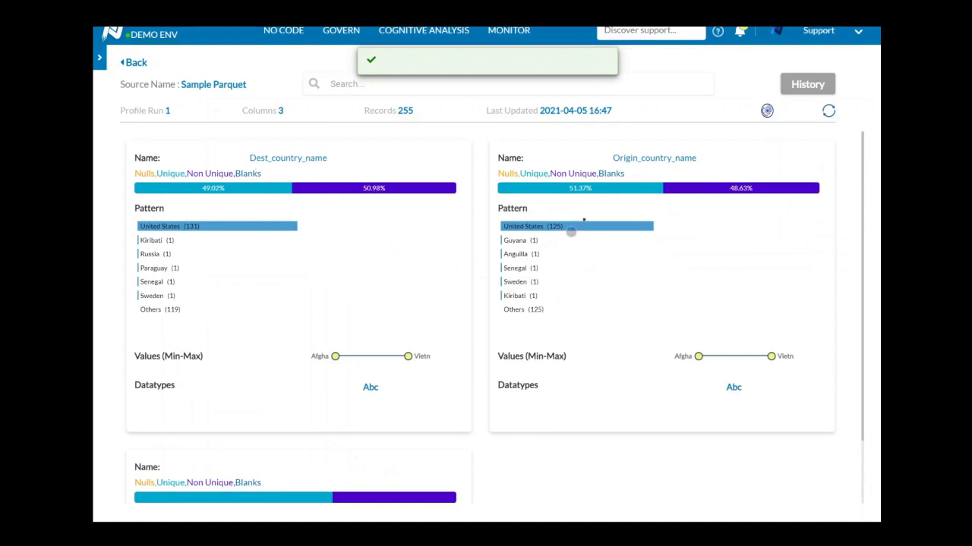
{"action": "scroll", "coordinate": [388, 287], "scroll_direction": "down", "scroll_amount": 1}
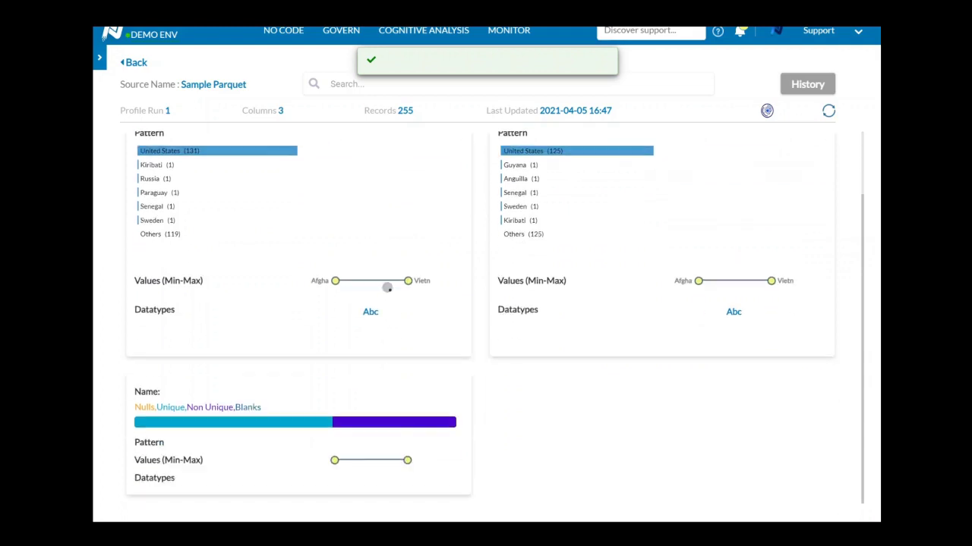
{"action": "scroll", "coordinate": [387, 288], "scroll_direction": "up", "scroll_amount": 1}
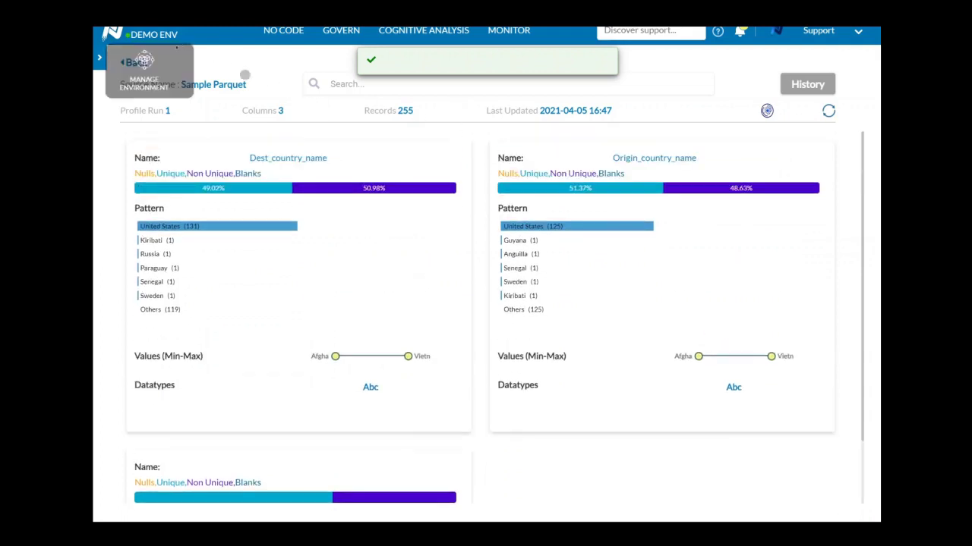
{"action": "left_click", "coordinate": [135, 65]}
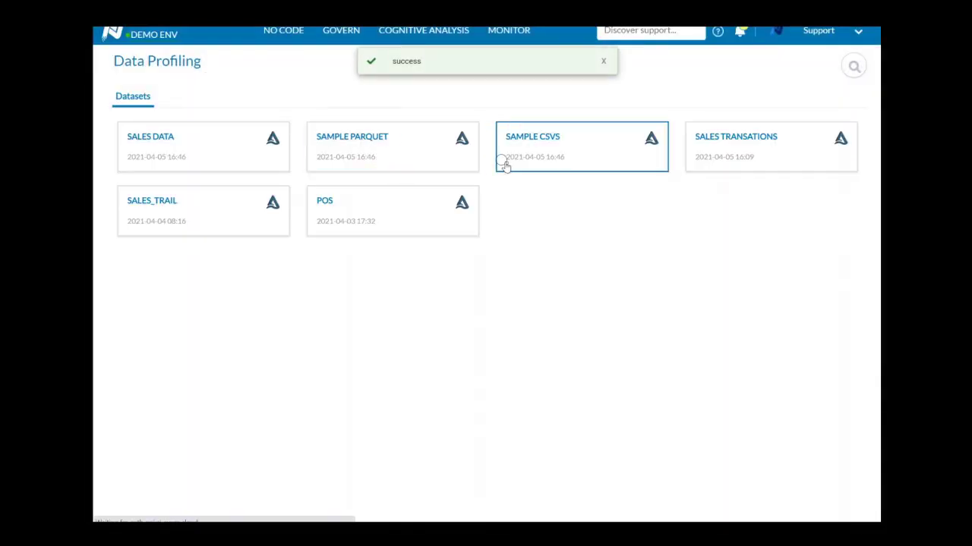
{"action": "left_click", "coordinate": [504, 164]}
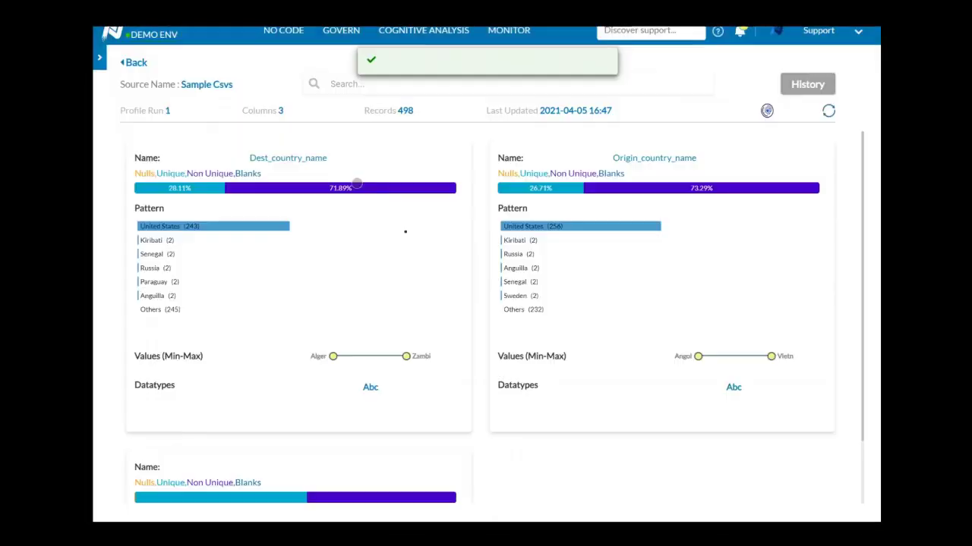
View the data lineage of the Sample Parquet dataset and return to the home page
{"action": "mouse_move", "coordinate": [336, 34]}
{"action": "left_click", "coordinate": [210, 68]}
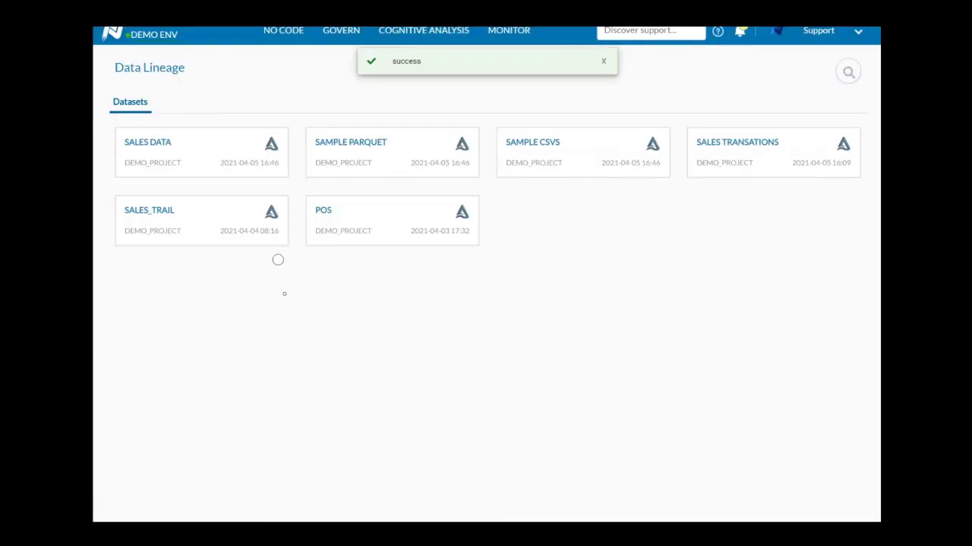
{"action": "left_click", "coordinate": [381, 159]}
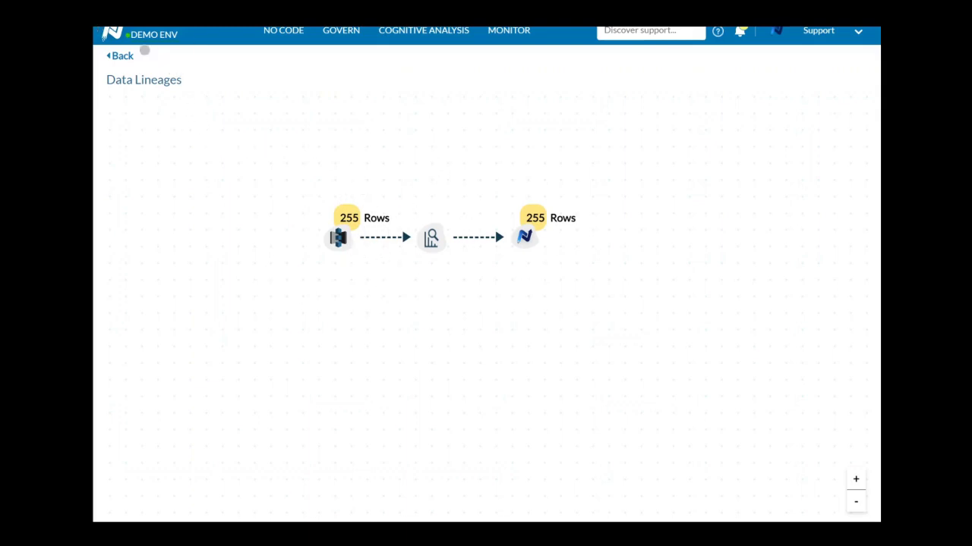
{"action": "mouse_move", "coordinate": [116, 32]}
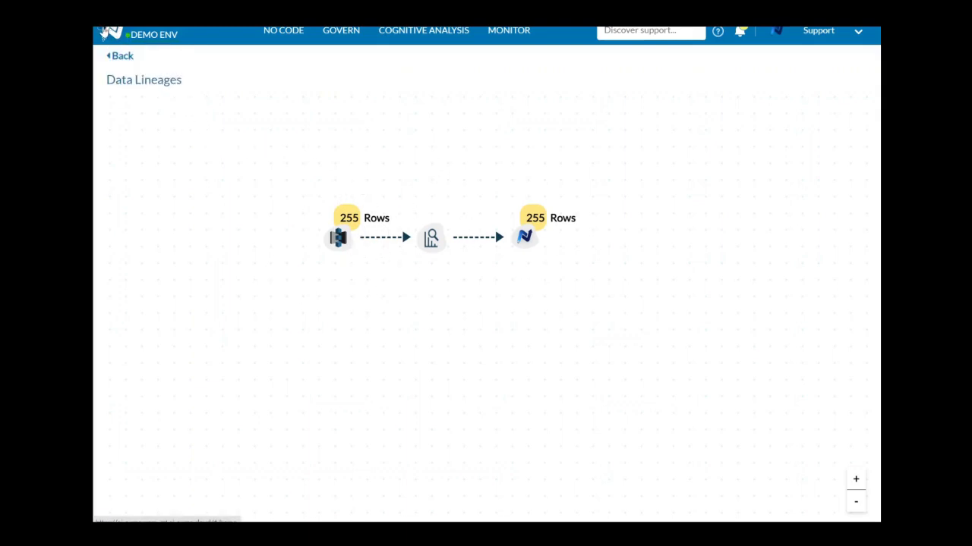
{"action": "left_click", "coordinate": [104, 34]}
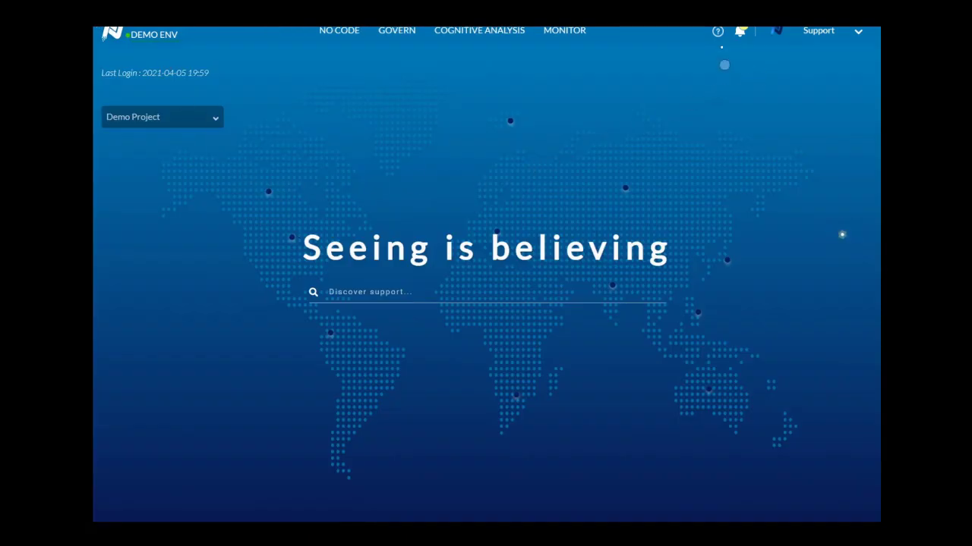